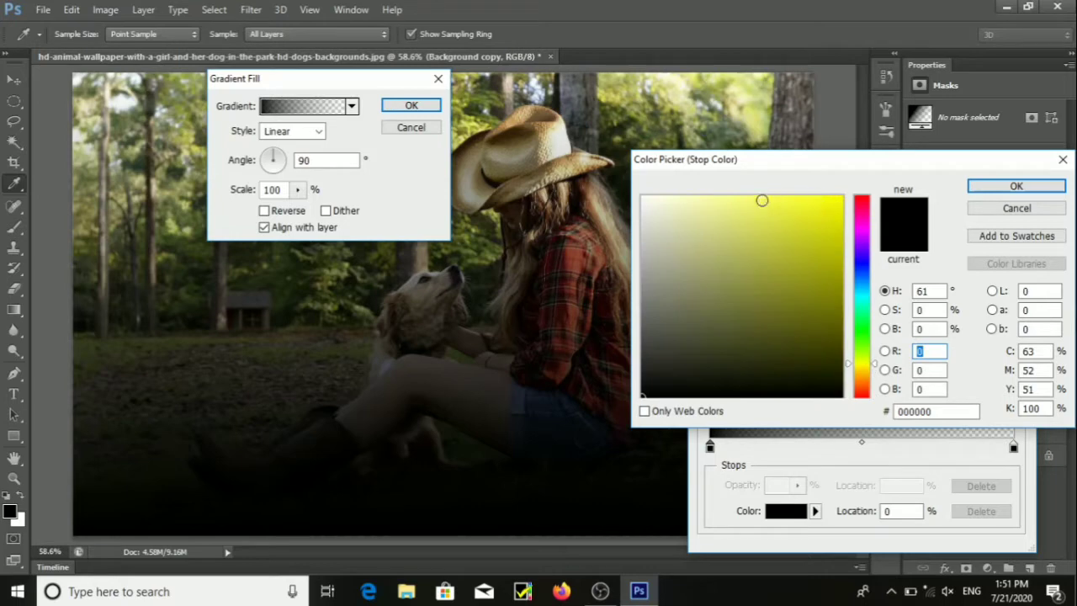
- Set the gradient's starting colour stop to pale yellow feff90
{"action": "left_click", "coordinate": [745, 196]}
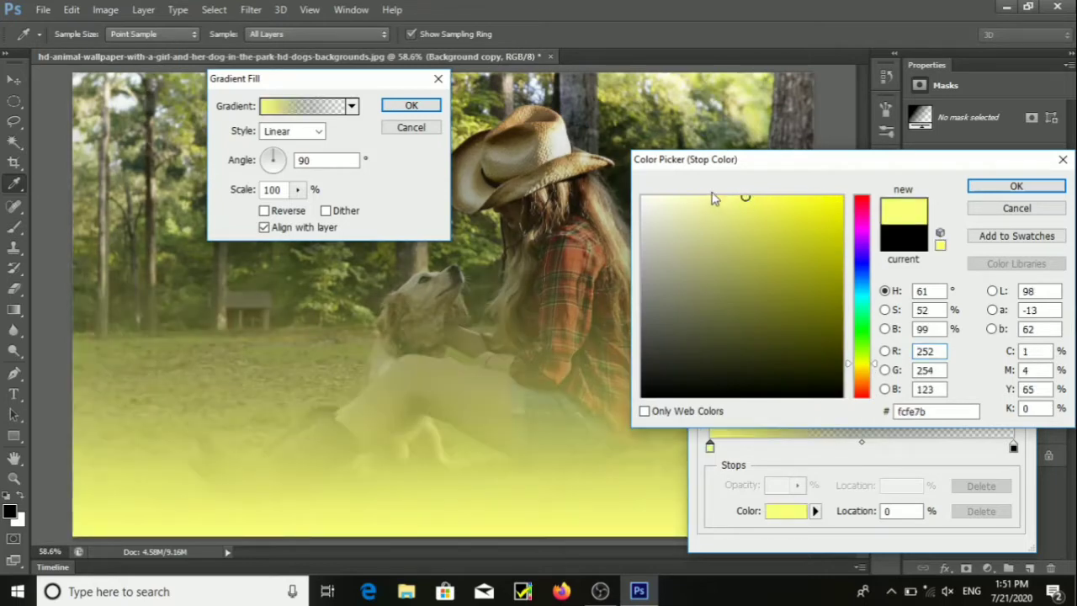
{"action": "left_click", "coordinate": [727, 193]}
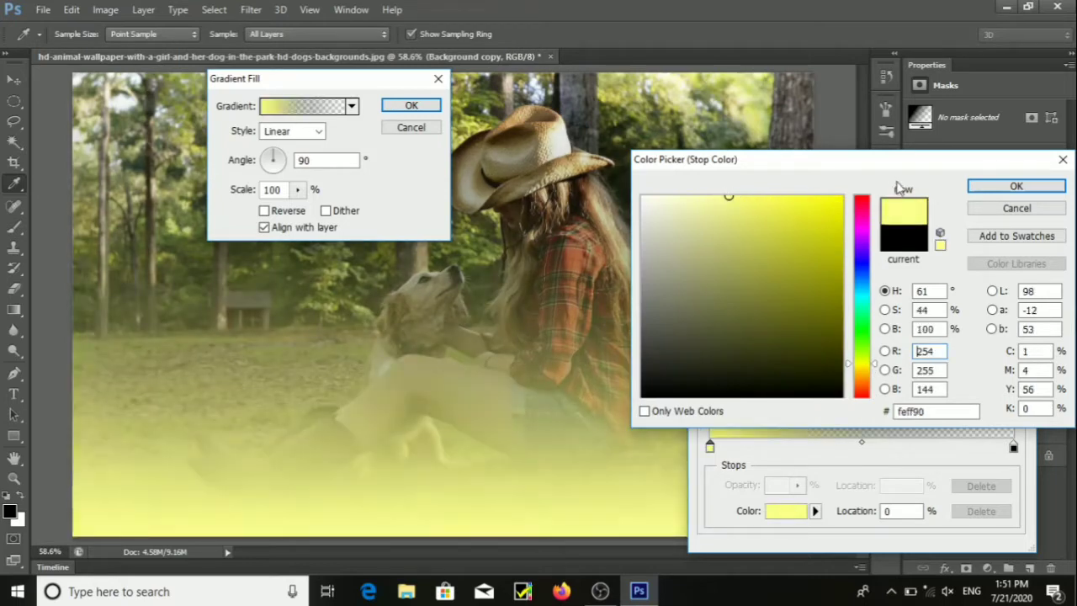
{"action": "left_click", "coordinate": [976, 185]}
- Set the gradient's end colour stop to white, move it to location 0%, and accept the edited gradient
{"action": "left_click", "coordinate": [1013, 447]}
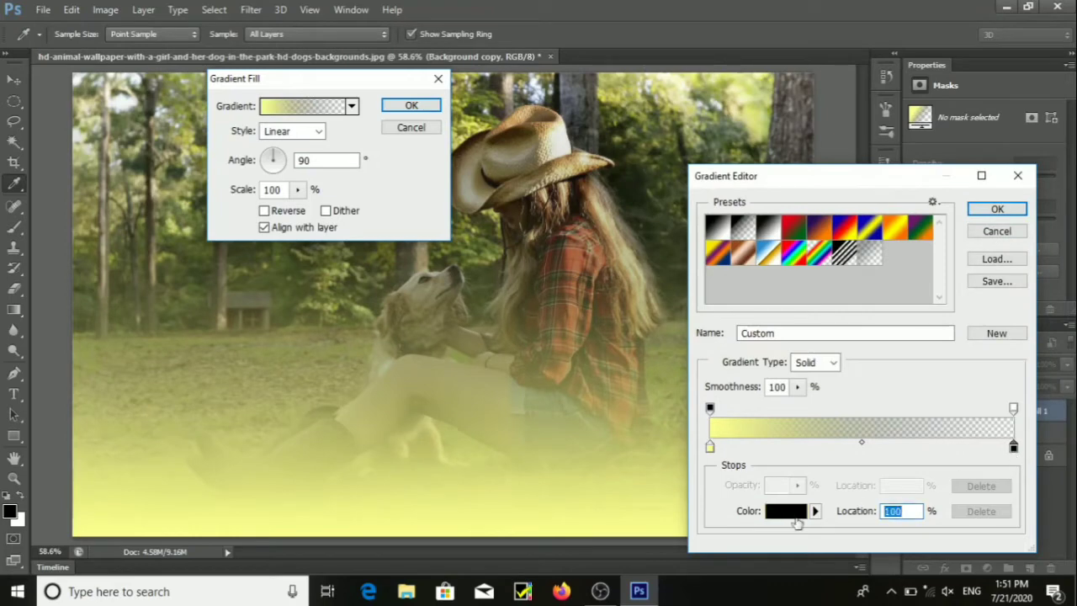
{"action": "left_click", "coordinate": [787, 513]}
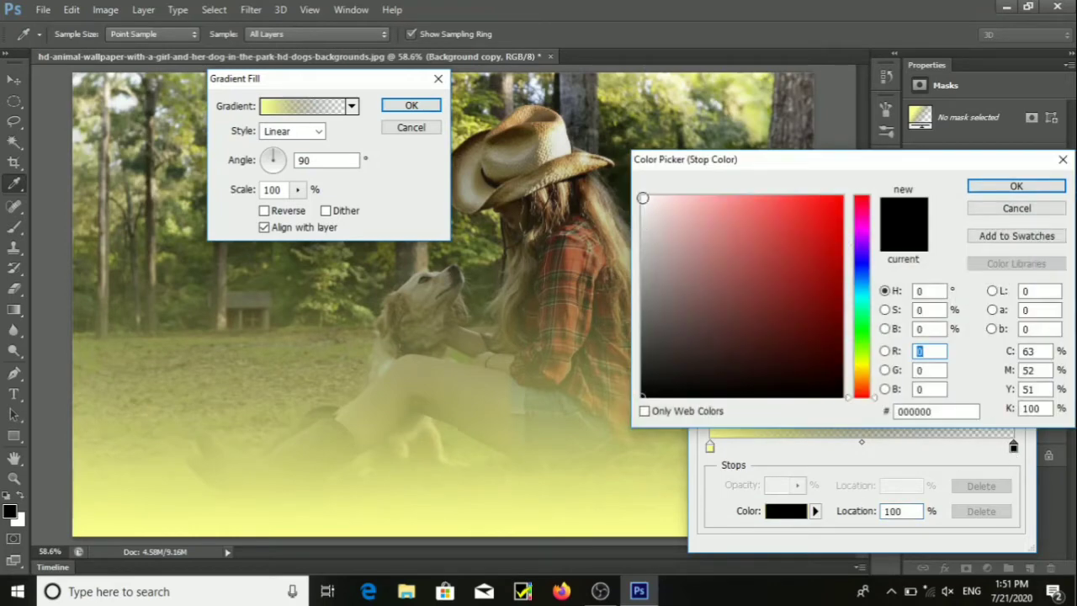
{"action": "left_click", "coordinate": [643, 197]}
{"action": "left_click", "coordinate": [1009, 186]}
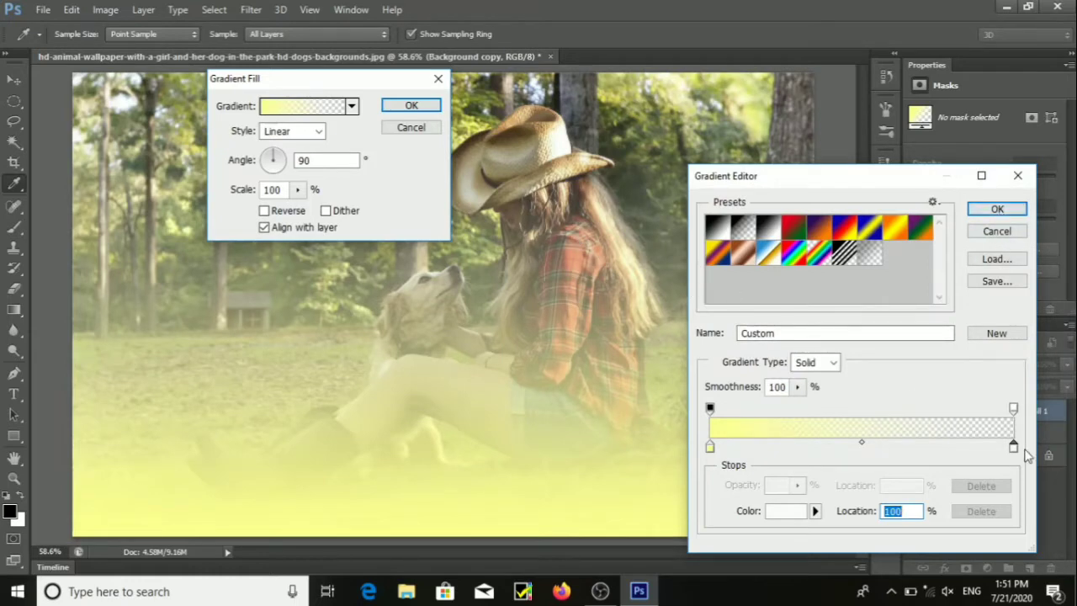
{"action": "left_click_drag", "start_coordinate": [1014, 449], "coordinate": [408, 450]}
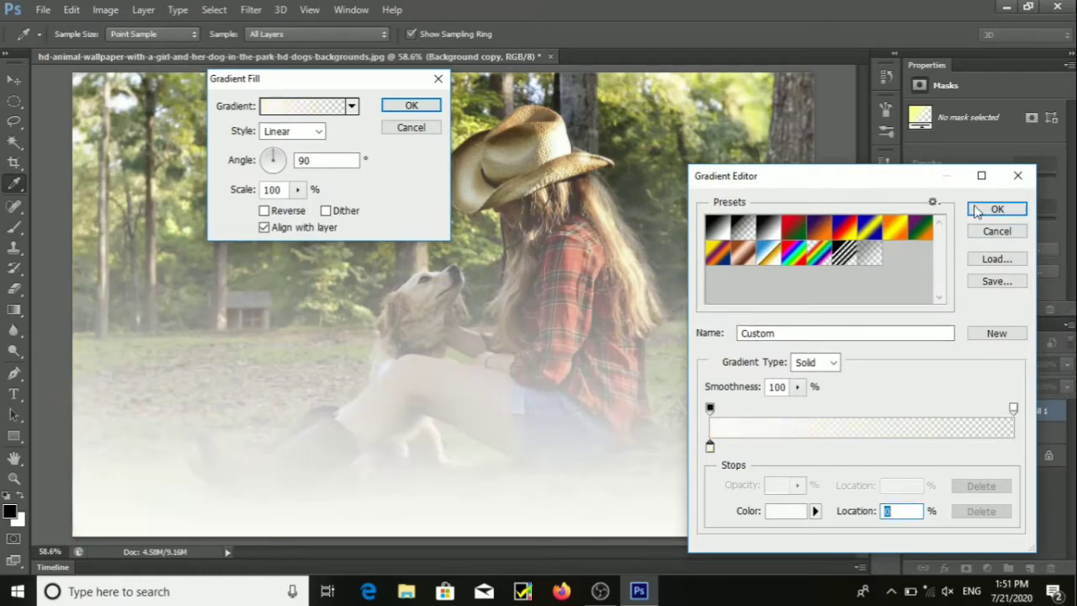
{"action": "left_click", "coordinate": [978, 211]}
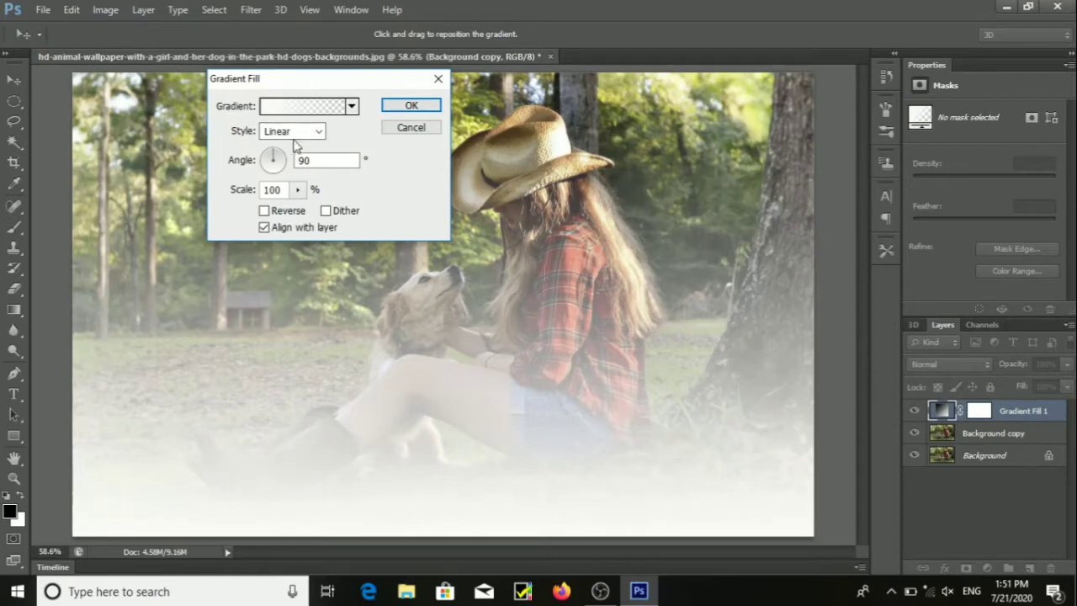
- Set the gradient fill's style to Radial and reposition its centre to the bright area above the girl's back near the tree trunk
{"action": "left_click", "coordinate": [307, 133]}
{"action": "left_click", "coordinate": [296, 165]}
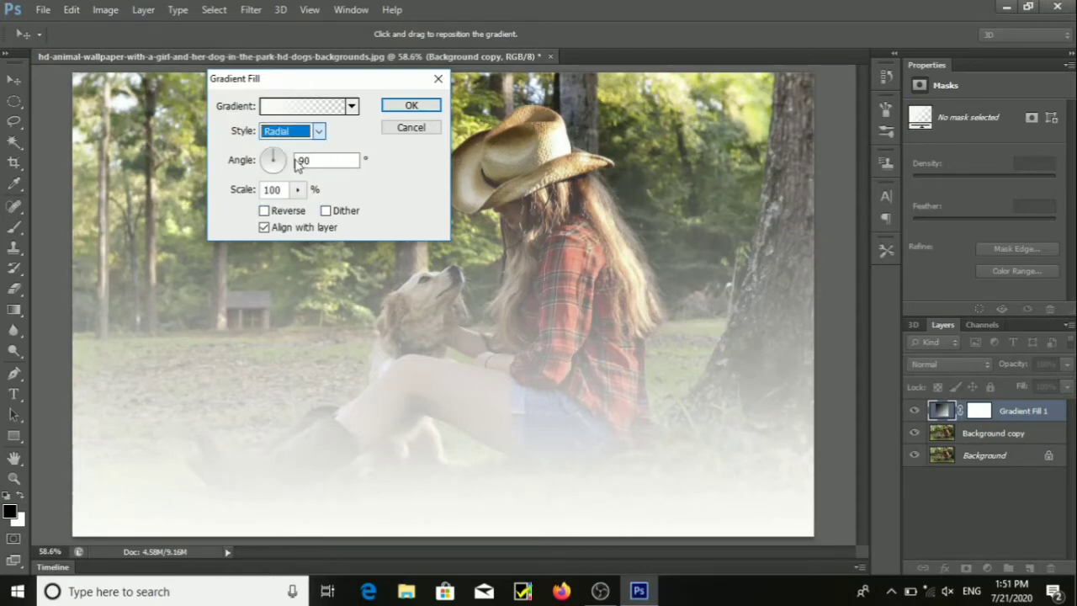
{"action": "left_click_drag", "start_coordinate": [528, 284], "coordinate": [704, 113]}
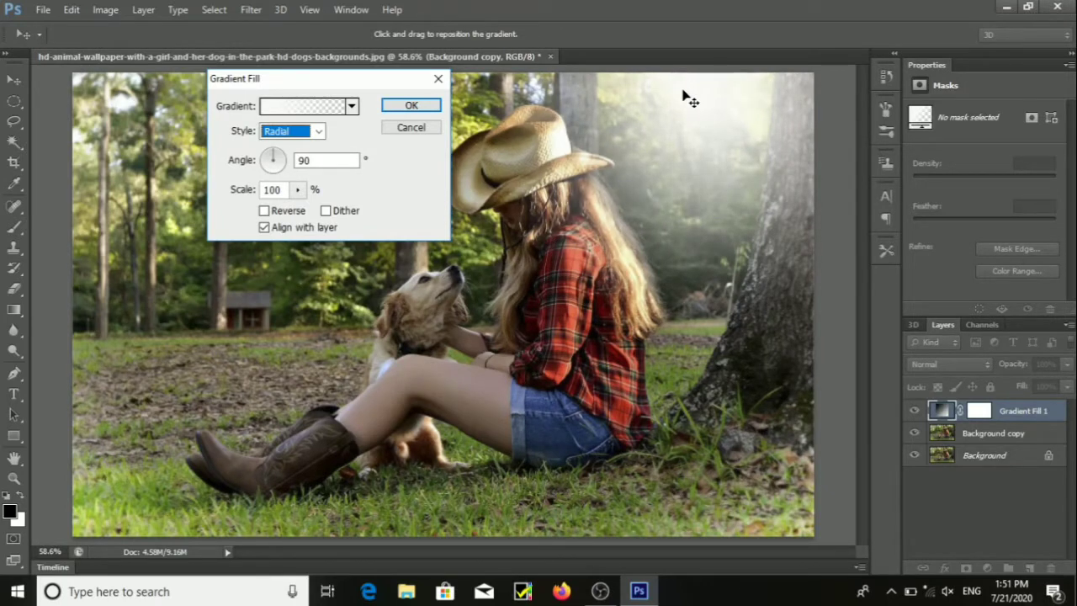
{"action": "left_click", "coordinate": [396, 106]}
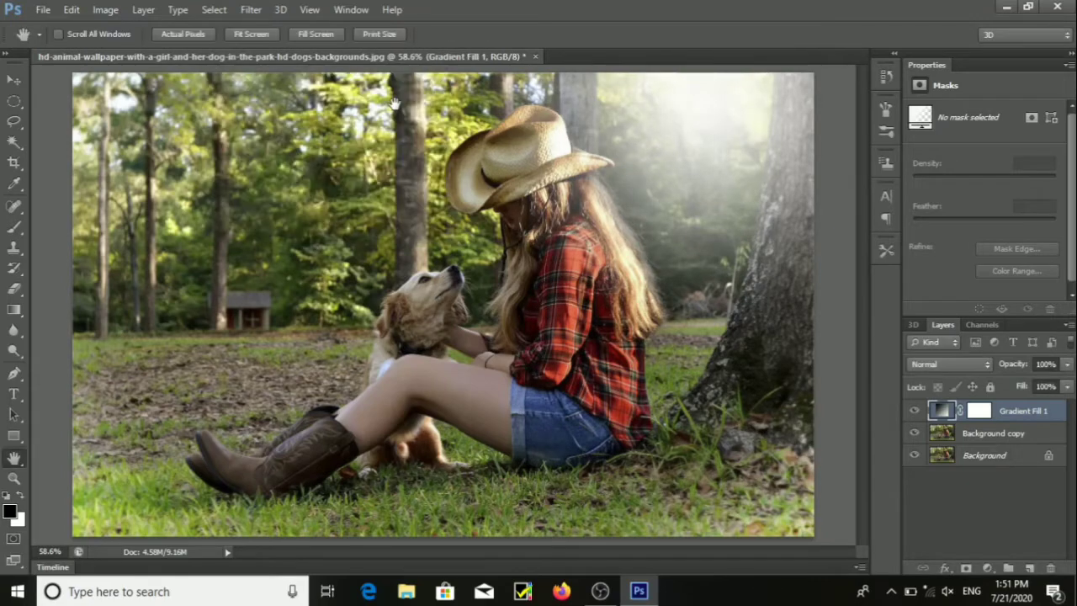
- Duplicate the Gradient Fill 1 layer under the suggested name Gradient Fill 1 copy
{"action": "right_click", "coordinate": [1023, 413]}
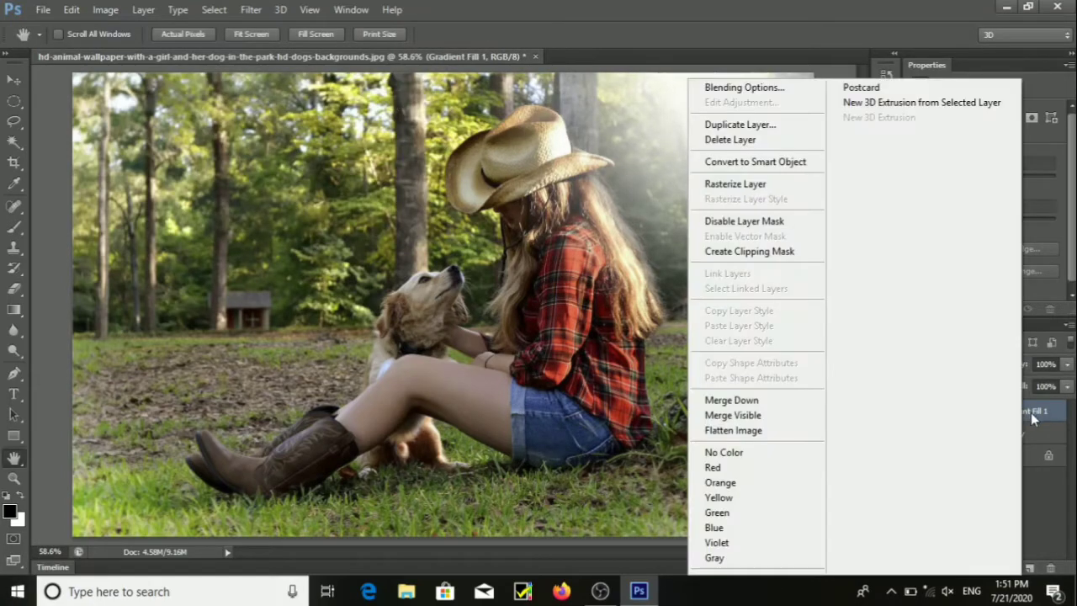
{"action": "left_click", "coordinate": [791, 132]}
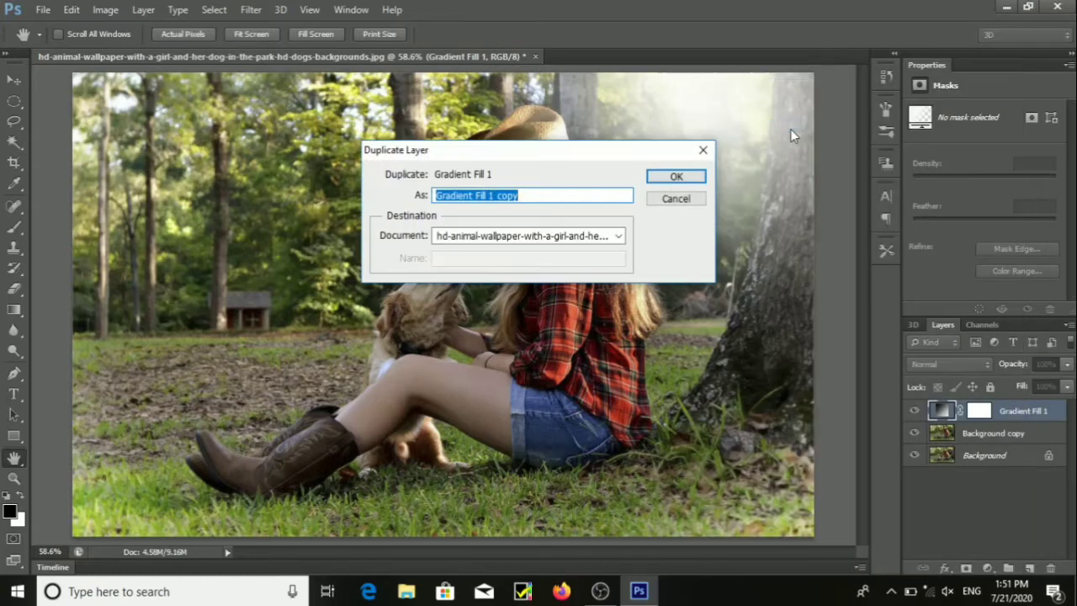
{"action": "left_click", "coordinate": [674, 177]}
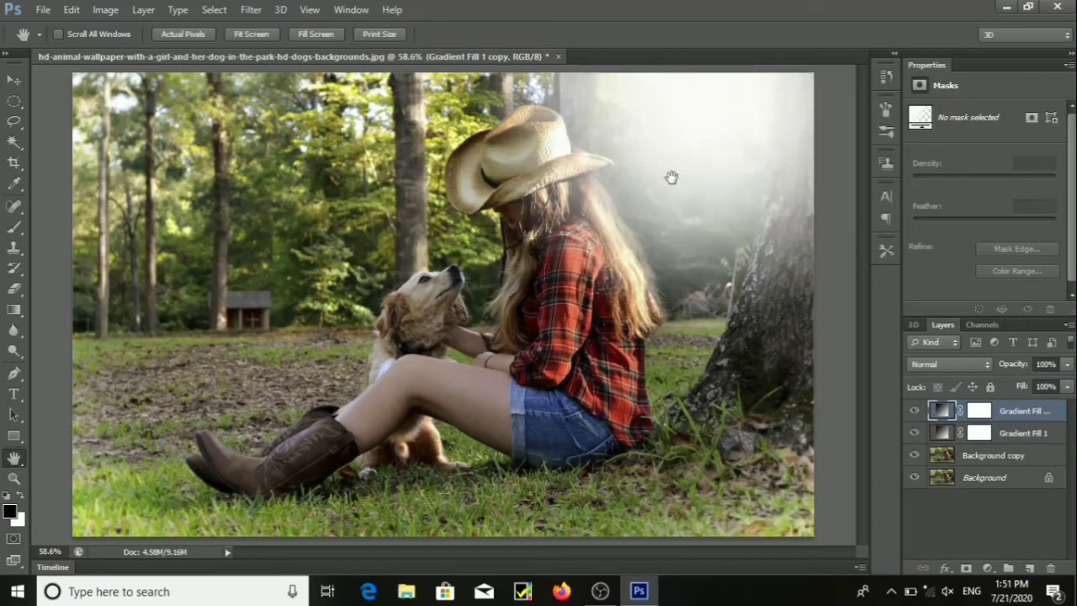
- Set the blend mode of the original Gradient Fill 1 layer to Soft Light, leaving its fill settings as they are
{"action": "double_click", "coordinate": [940, 432]}
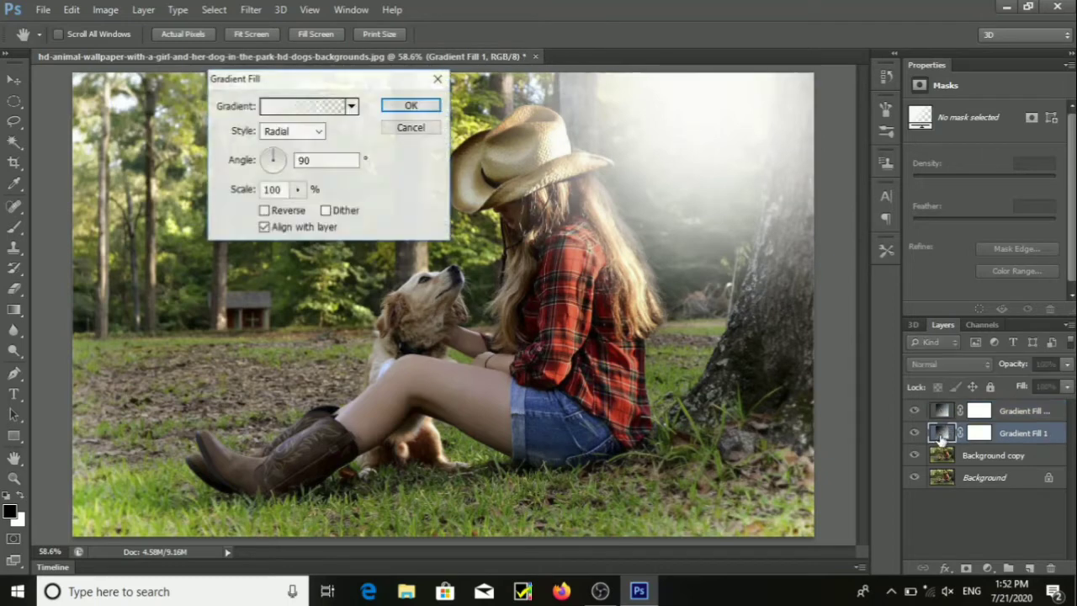
{"action": "left_click", "coordinate": [411, 105]}
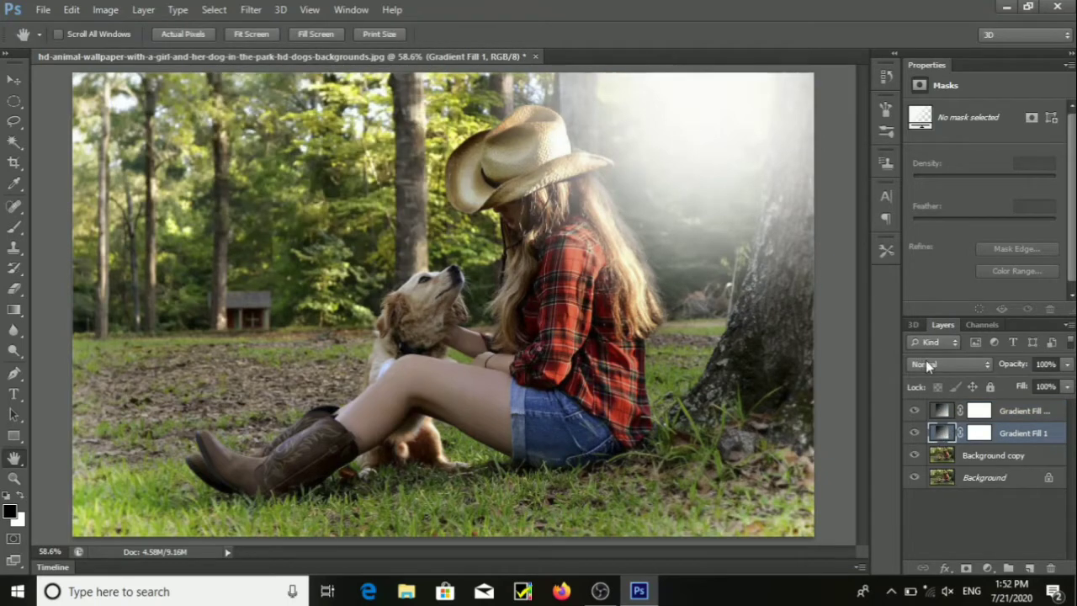
{"action": "left_click", "coordinate": [925, 360]}
{"action": "left_click", "coordinate": [950, 209]}
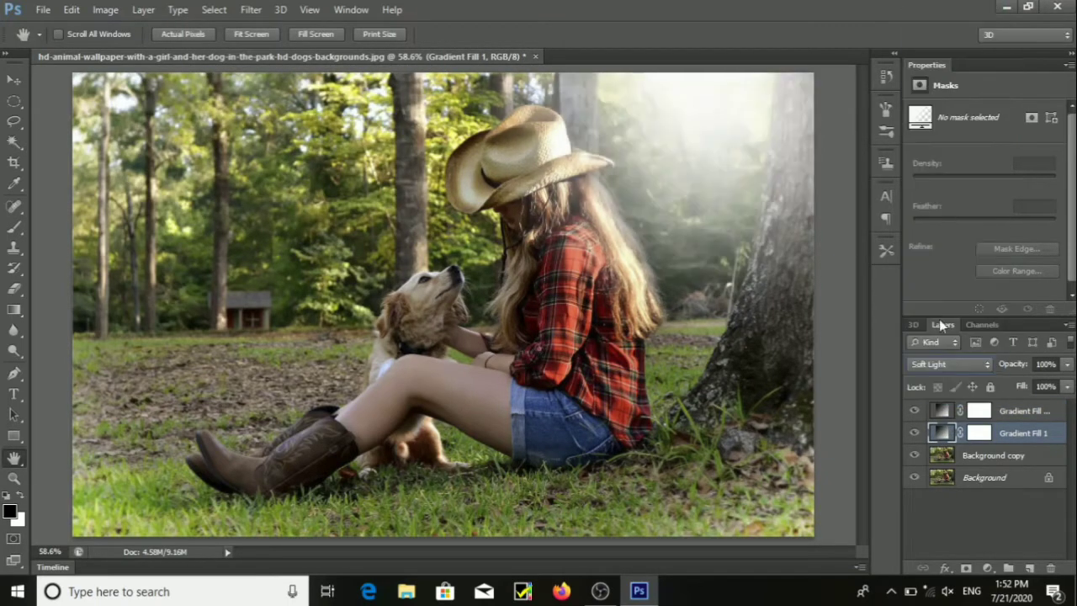
- Set the scale of the duplicated radial gradient fill layer to 90%
{"action": "left_click", "coordinate": [1000, 411]}
{"action": "double_click", "coordinate": [939, 410]}
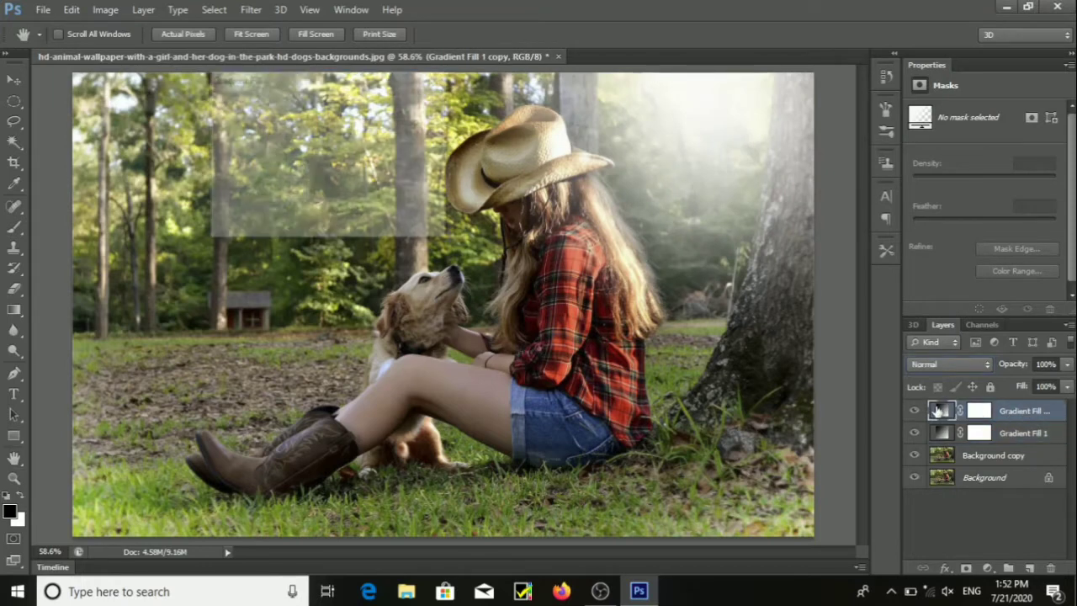
{"action": "left_click", "coordinate": [297, 191]}
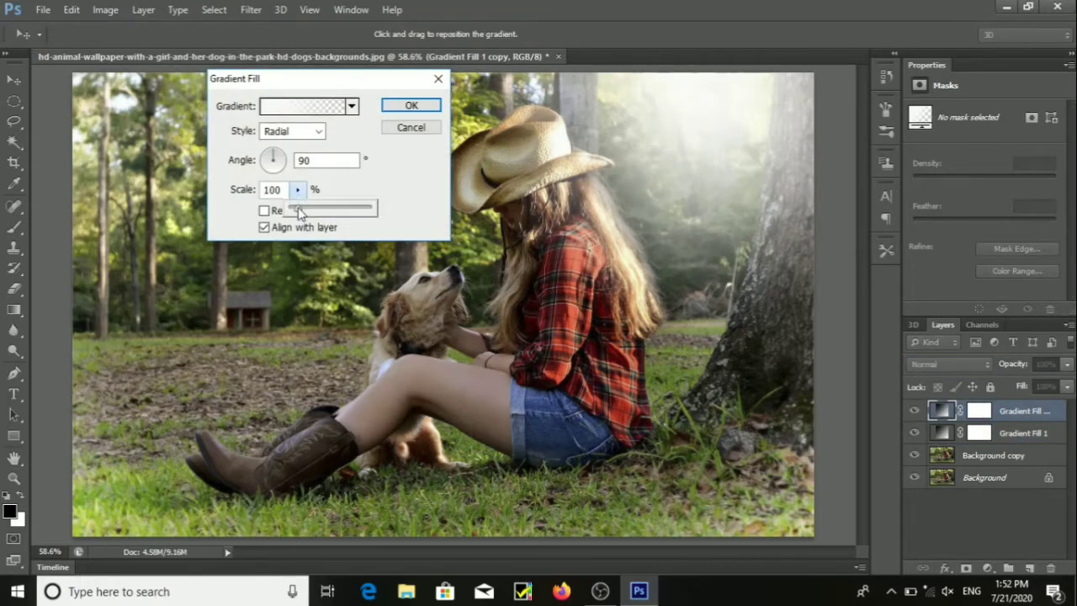
{"action": "left_click_drag", "start_coordinate": [297, 212], "coordinate": [272, 210]}
{"action": "left_click", "coordinate": [274, 190]}
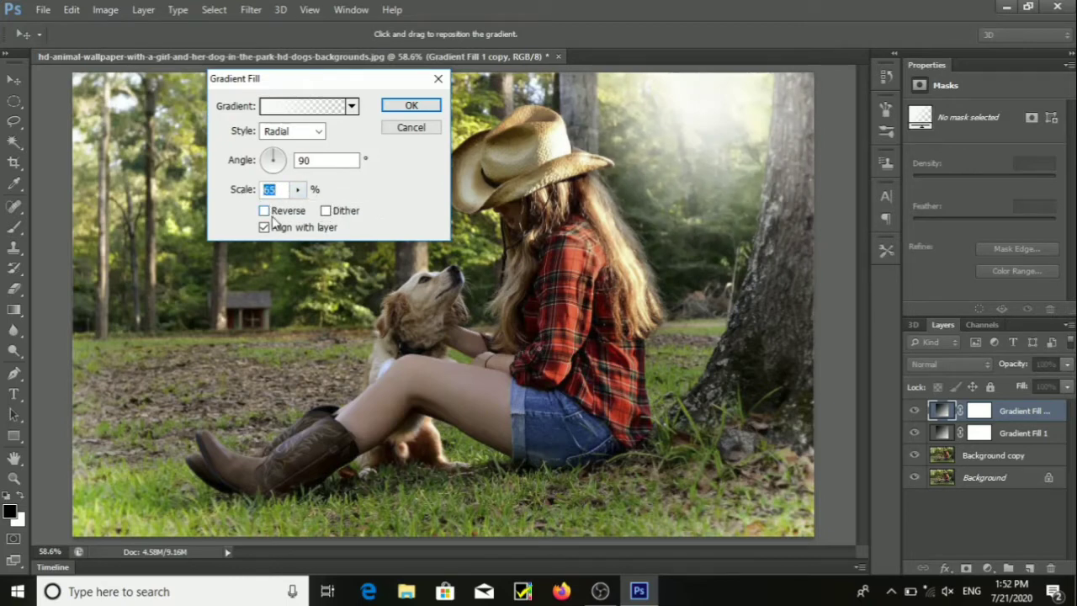
{"action": "key", "text": "Up"}
{"action": "key", "text": "Up"}
{"action": "key", "text": "Up"}
{"action": "key", "text": "Up"}
{"action": "key", "text": "Up"}
{"action": "key", "text": "Up"}
{"action": "key", "text": "Up"}
{"action": "key", "text": "Up"}
{"action": "key", "text": "Up"}
{"action": "key", "text": "Up"}
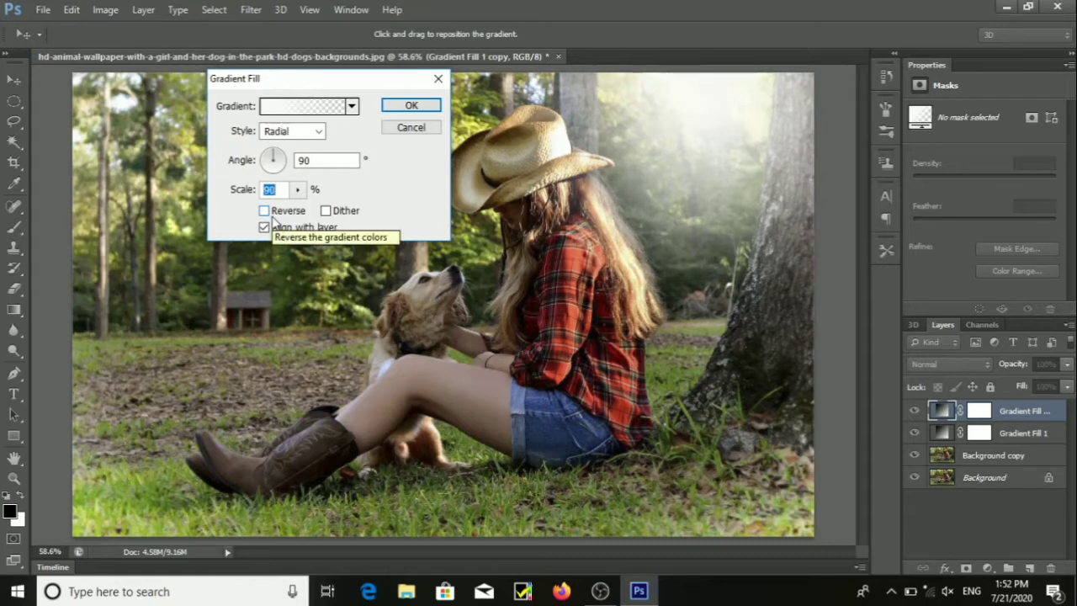
{"action": "left_click", "coordinate": [410, 106]}
{"action": "key", "text": "h"}
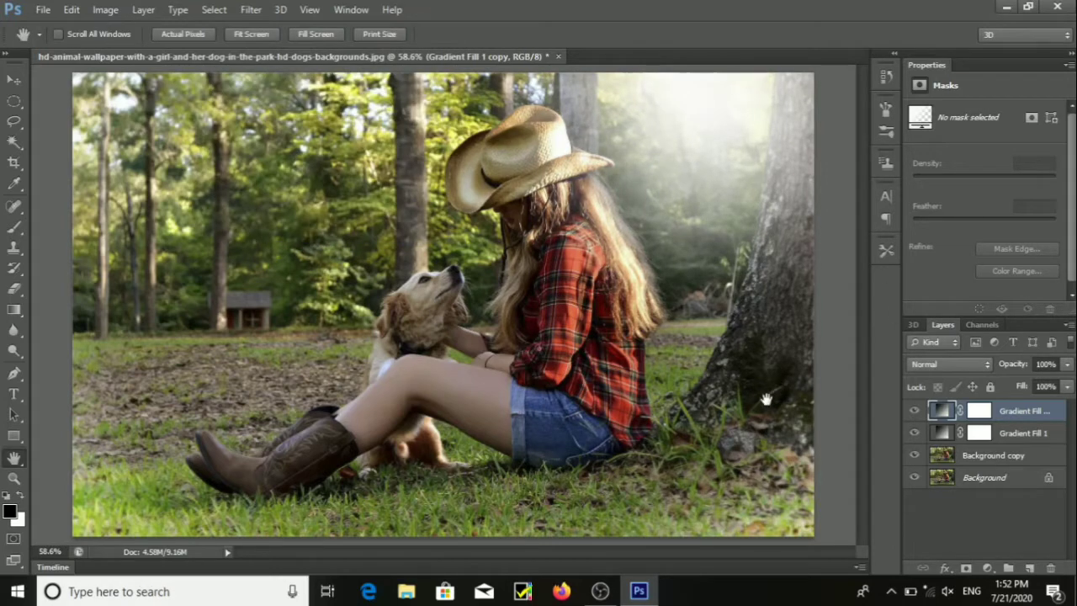
- Compare the Screen and Soft Light blend modes on the duplicated gradient fill layer and keep Screen
{"action": "left_click", "coordinate": [952, 364]}
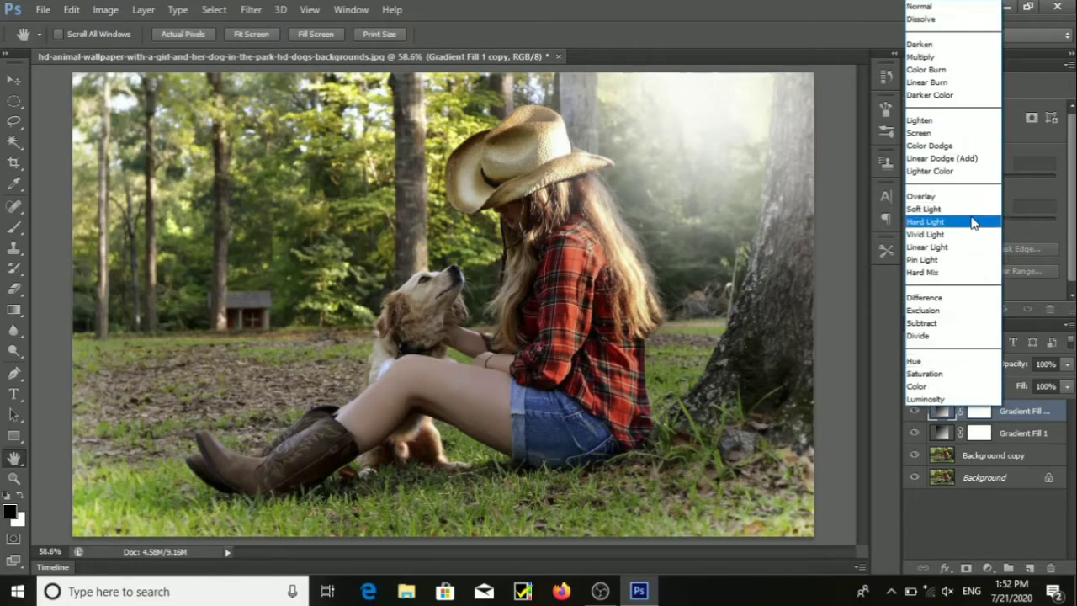
{"action": "left_click", "coordinate": [962, 134]}
{"action": "left_click", "coordinate": [948, 366]}
{"action": "left_click", "coordinate": [967, 209]}
{"action": "left_click", "coordinate": [952, 364]}
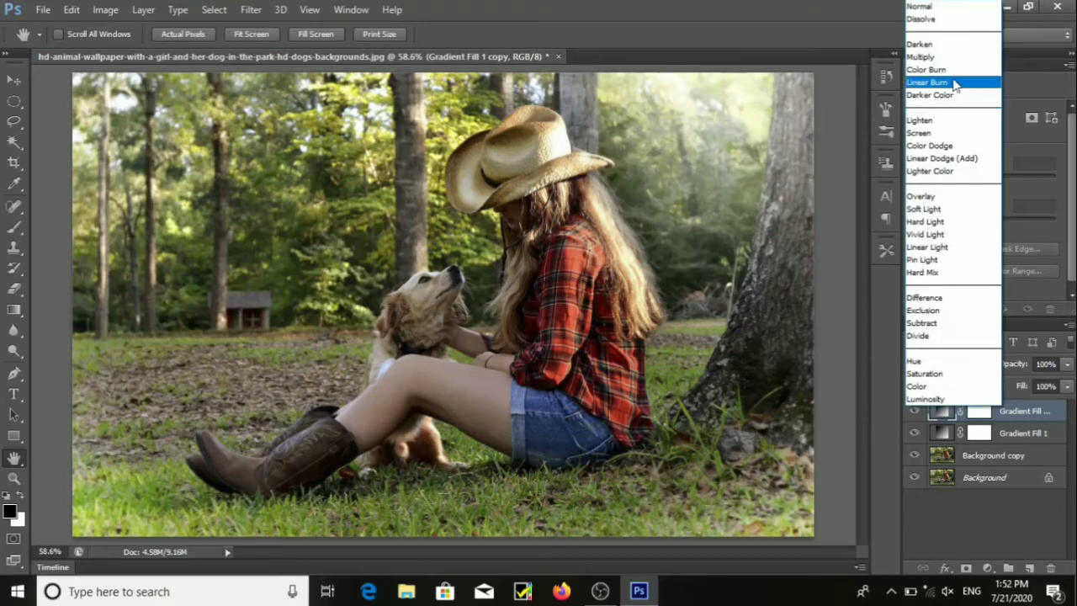
{"action": "left_click", "coordinate": [951, 133]}
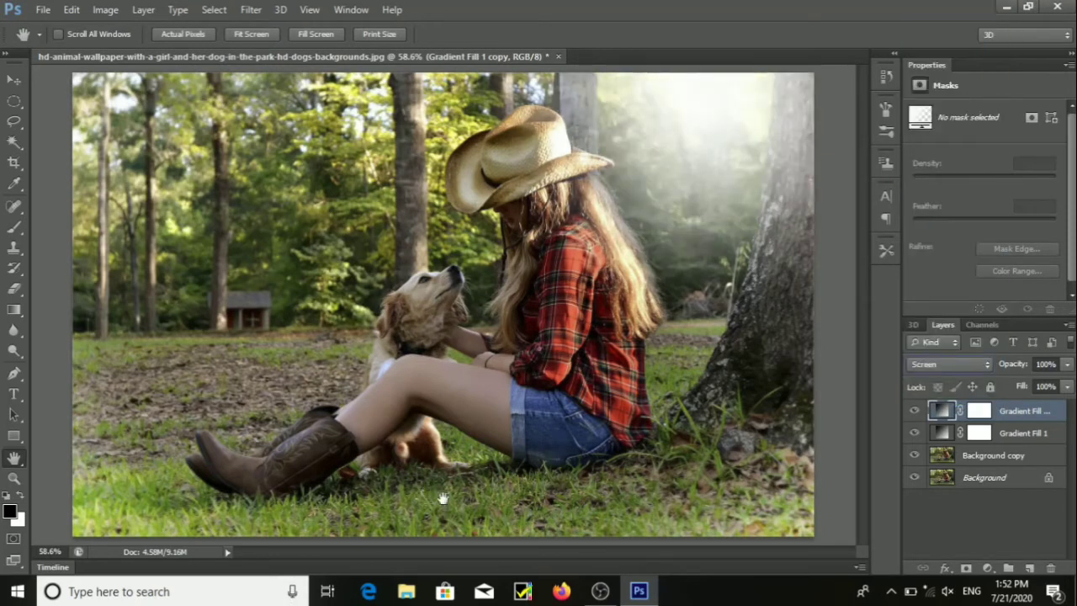
- Add a new gradient fill layer above the others and set its gradient type to Noise
{"action": "left_click", "coordinate": [987, 569]}
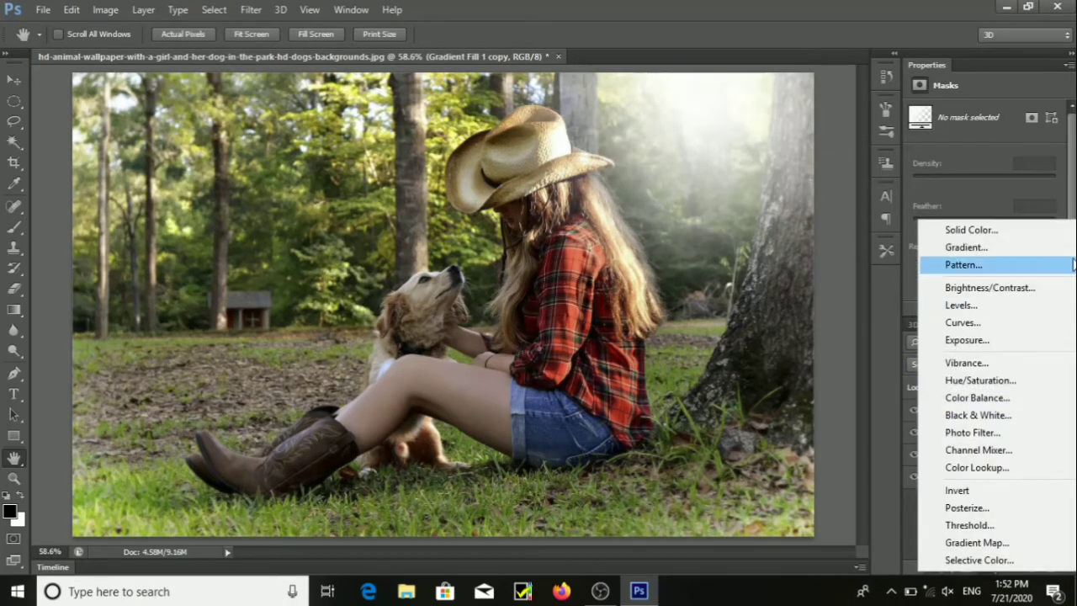
{"action": "left_click", "coordinate": [1003, 242]}
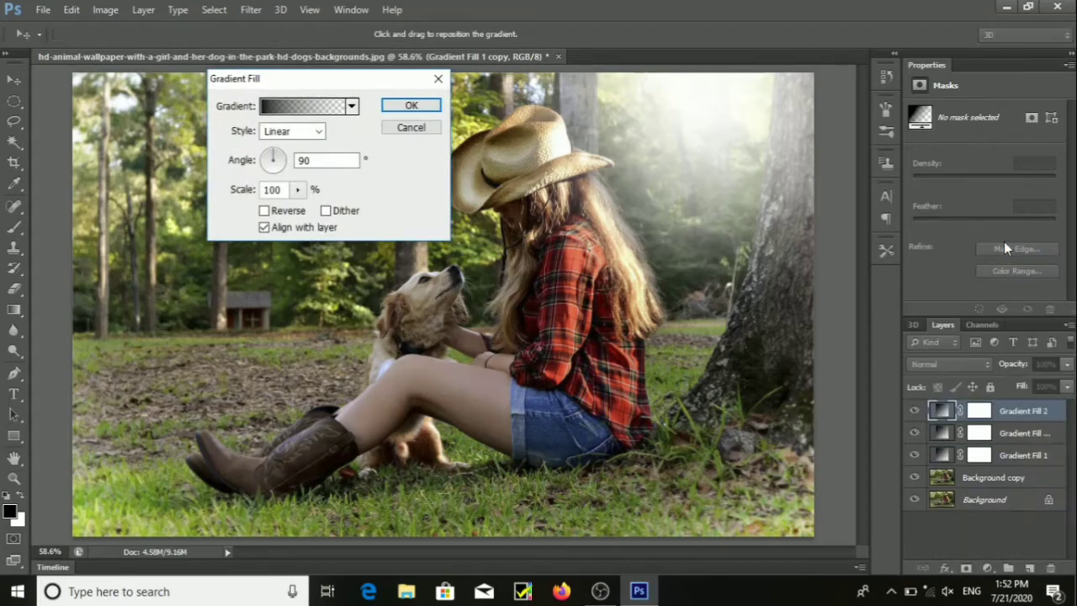
{"action": "left_click", "coordinate": [293, 103]}
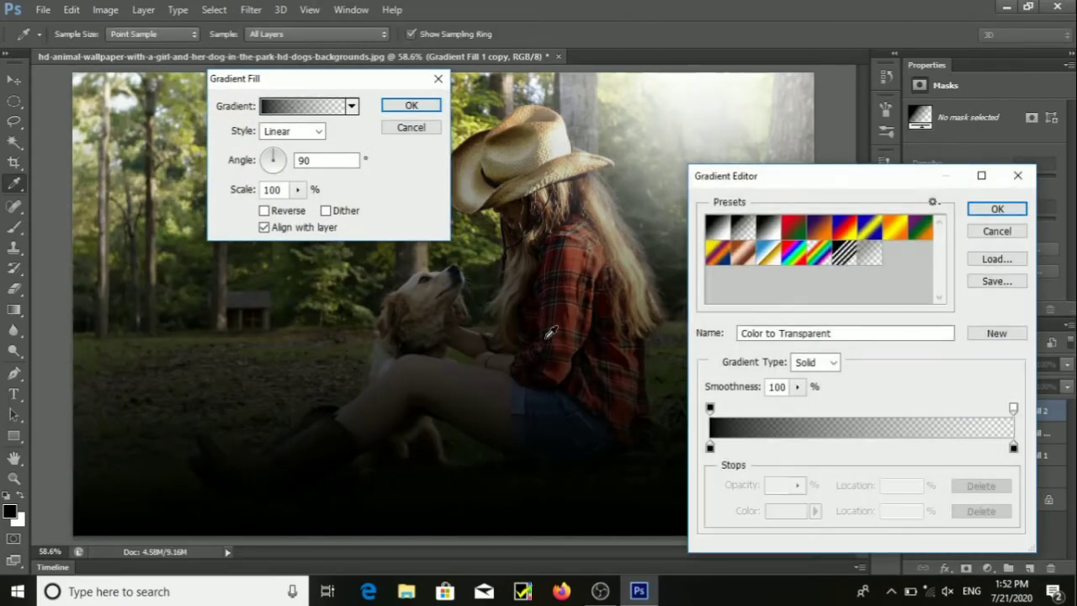
{"action": "left_click_drag", "start_coordinate": [870, 180], "coordinate": [511, 89]}
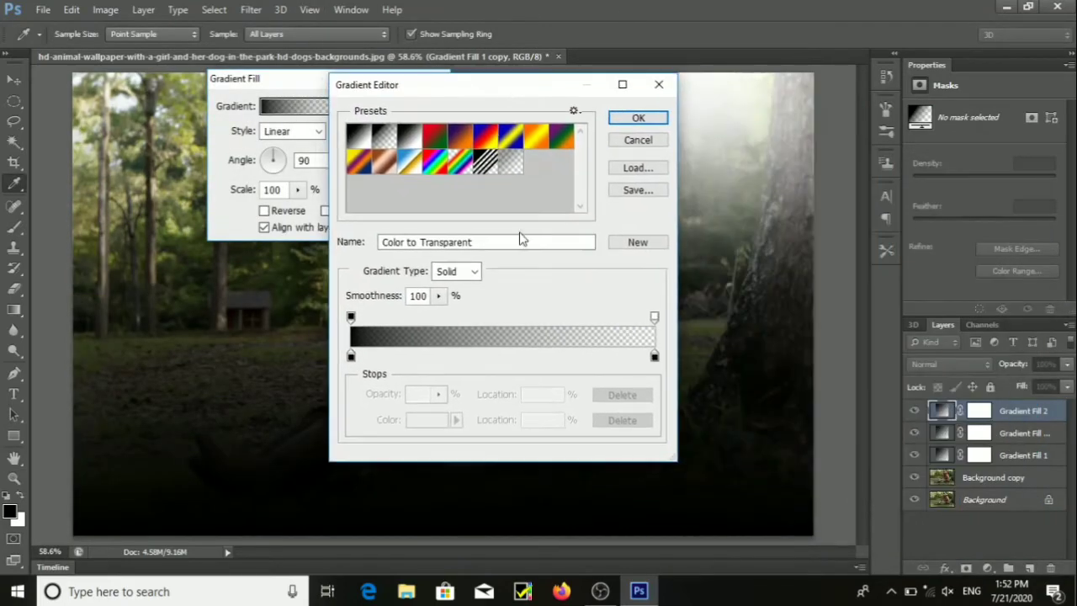
{"action": "left_click", "coordinate": [475, 270]}
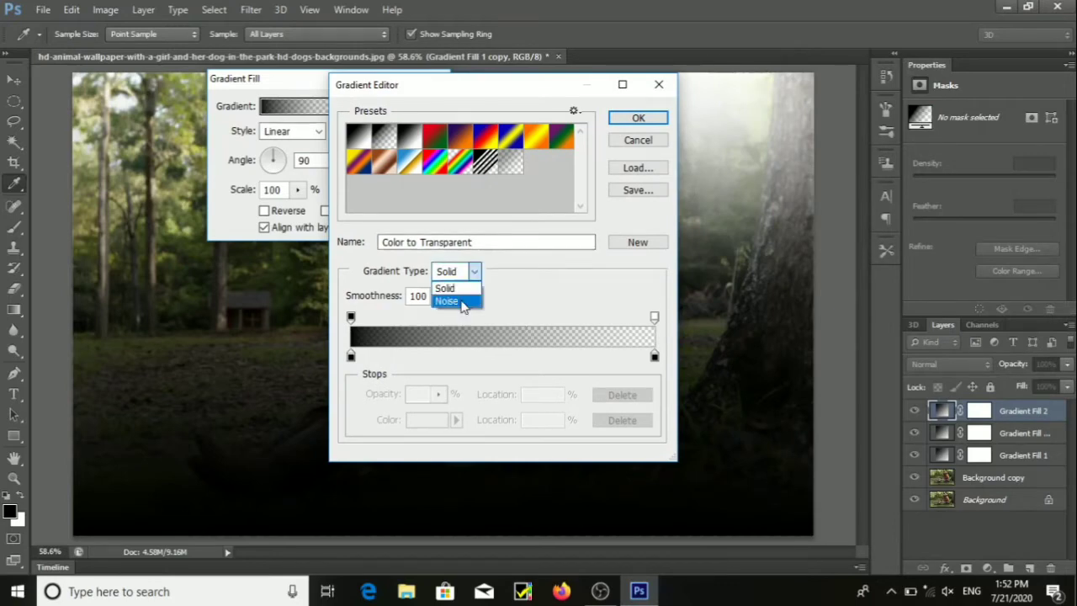
{"action": "left_click", "coordinate": [462, 302]}
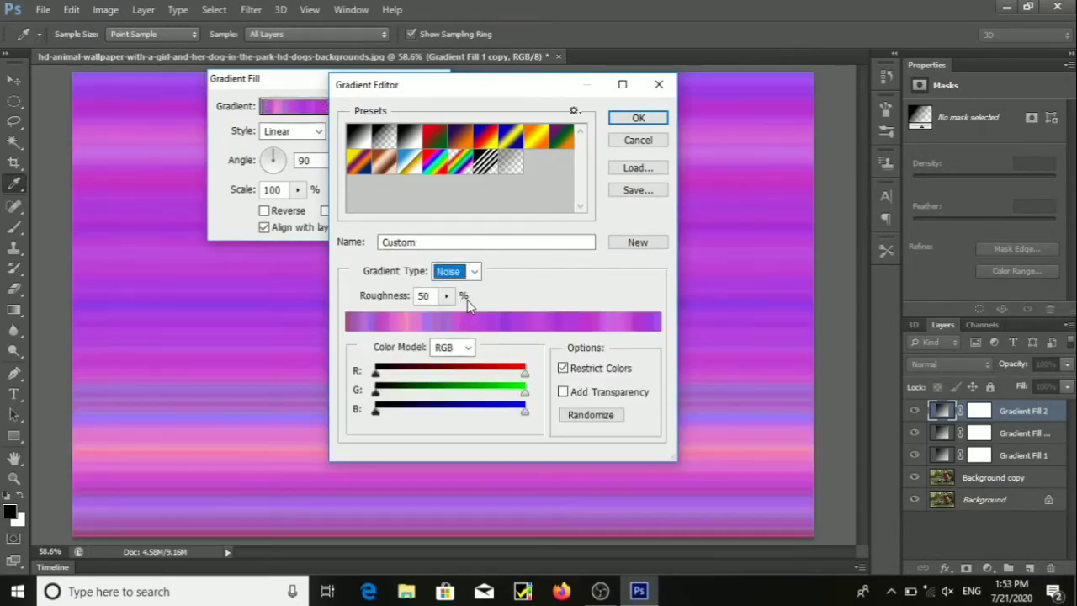
- Reduce the noise gradient's green range to its minimum and switch its color model to HSB
{"action": "left_click_drag", "start_coordinate": [522, 396], "coordinate": [377, 392]}
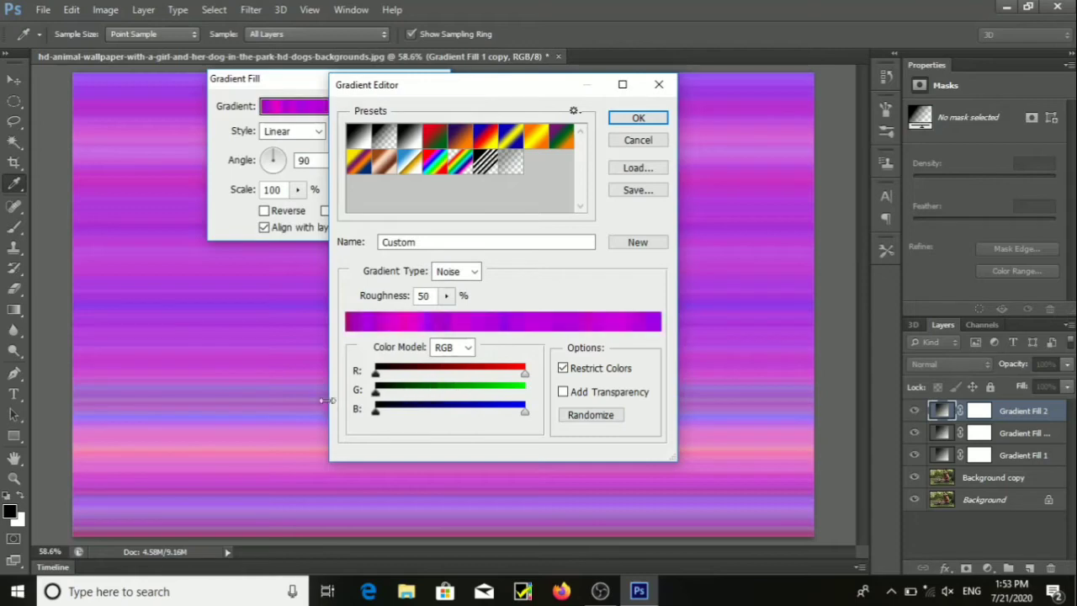
{"action": "left_click", "coordinate": [452, 346]}
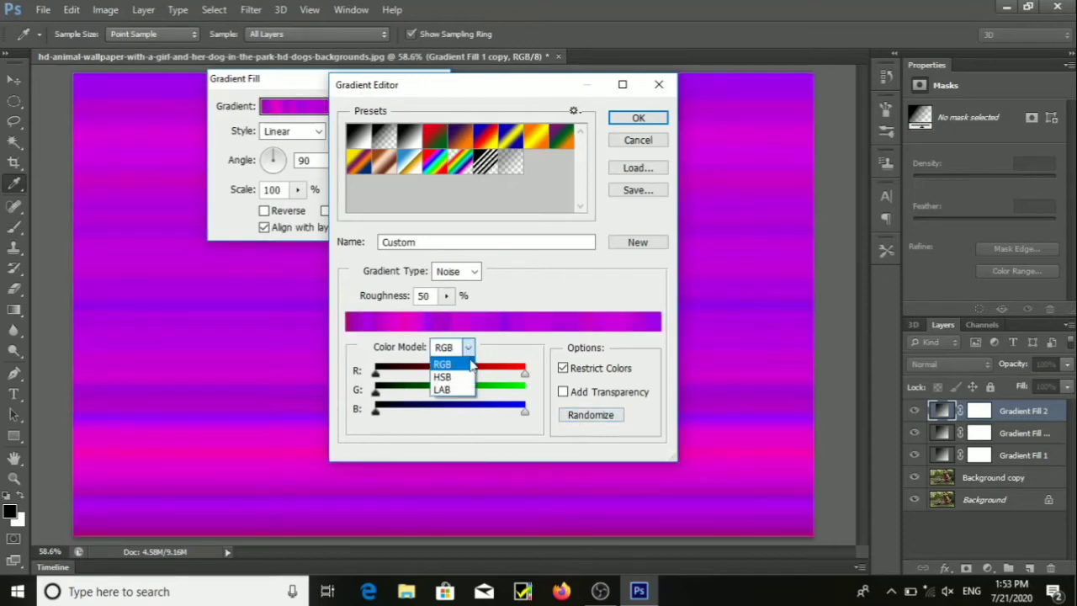
{"action": "left_click", "coordinate": [454, 374]}
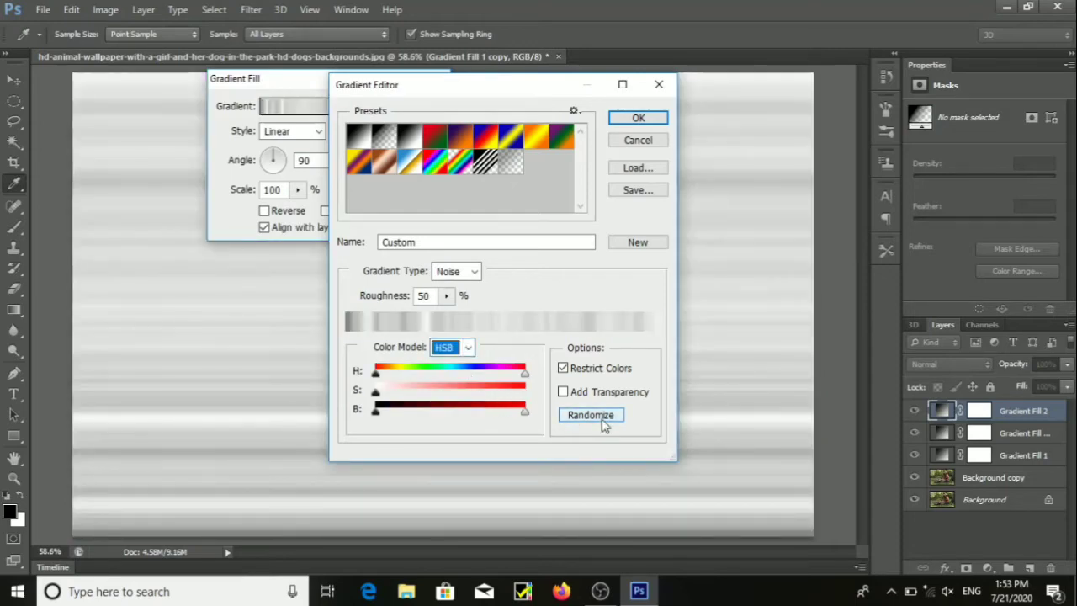
- Randomize the noise gradient repeatedly to get a different pattern of grey streaks
{"action": "left_click", "coordinate": [602, 423]}
{"action": "left_click", "coordinate": [602, 423]}
{"action": "left_click", "coordinate": [603, 423]}
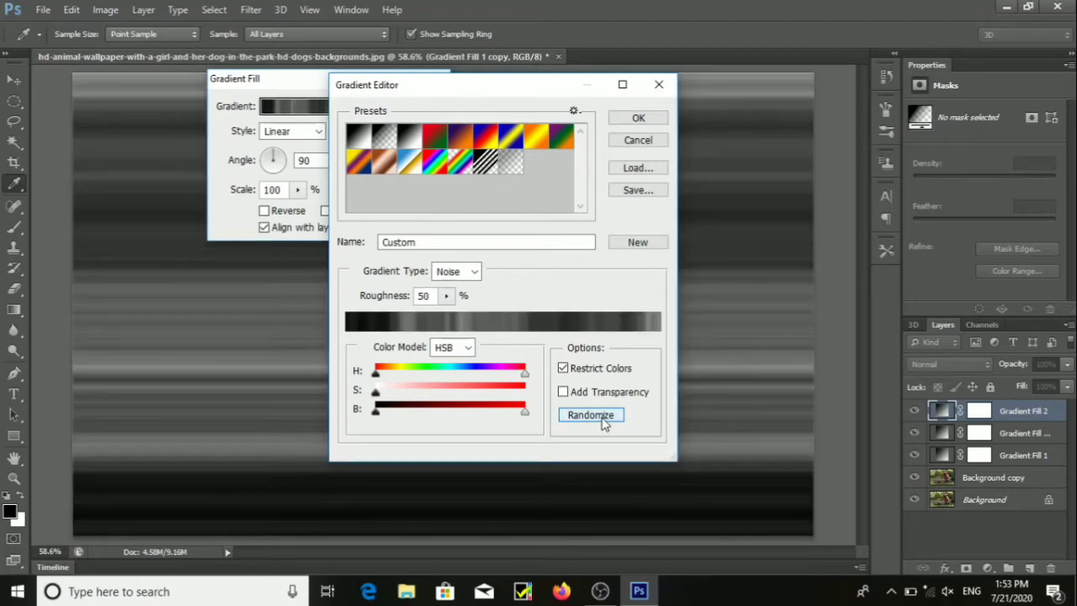
{"action": "left_click", "coordinate": [603, 423]}
{"action": "left_click", "coordinate": [602, 423]}
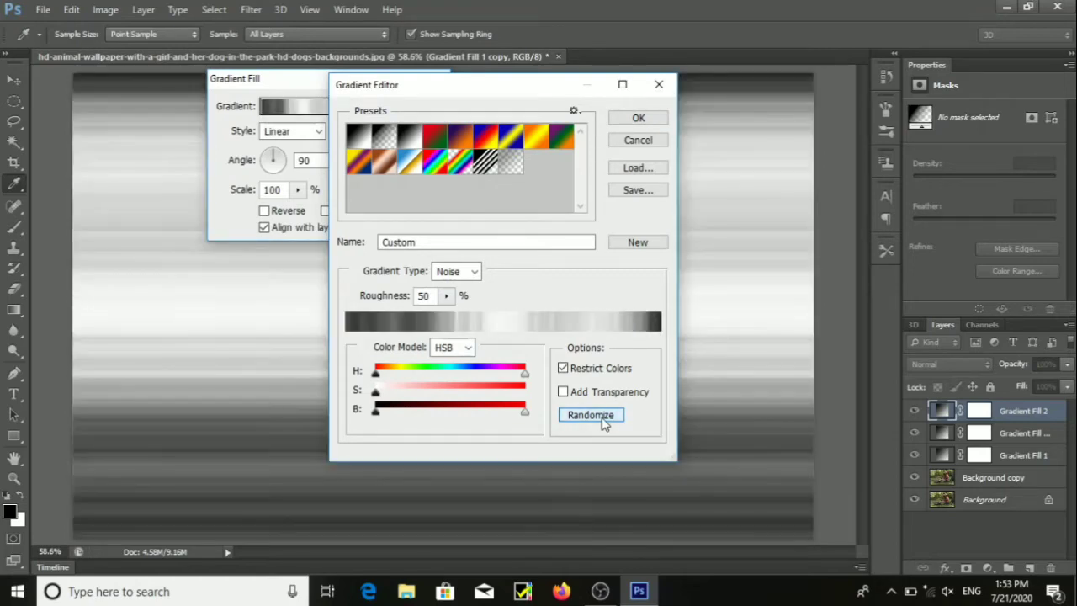
- Randomize the noise gradient a few more times to get a darker streak pattern and accept it
{"action": "left_click", "coordinate": [603, 423]}
{"action": "left_click", "coordinate": [603, 423]}
{"action": "left_click", "coordinate": [602, 423]}
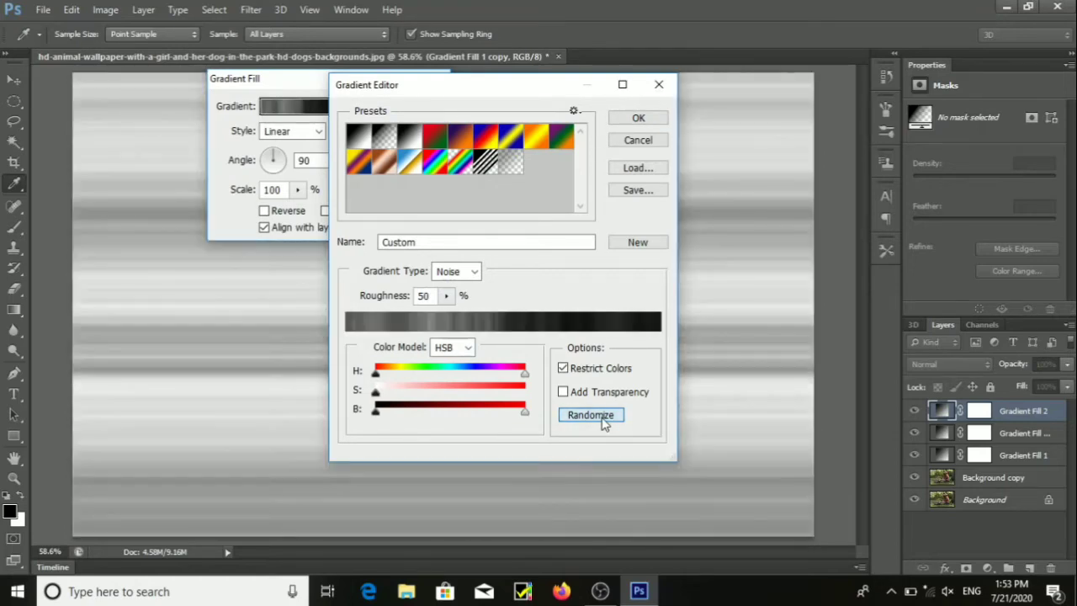
{"action": "left_click", "coordinate": [638, 118]}
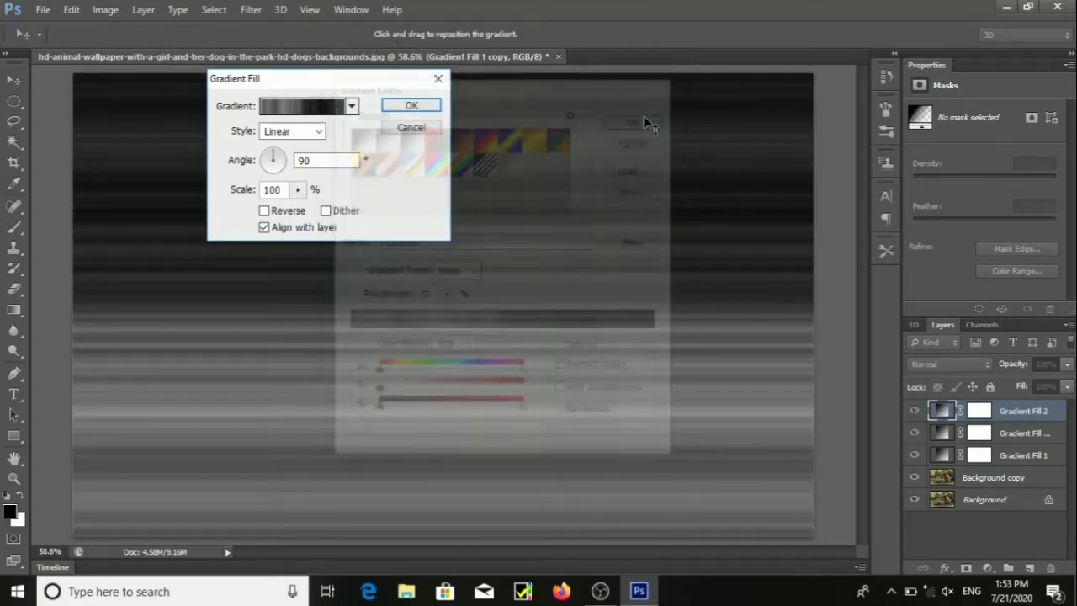
- Set the gradient fill style to Angle, move its centre to the bright sky at the photo's upper right, and apply it
{"action": "left_click", "coordinate": [319, 131]}
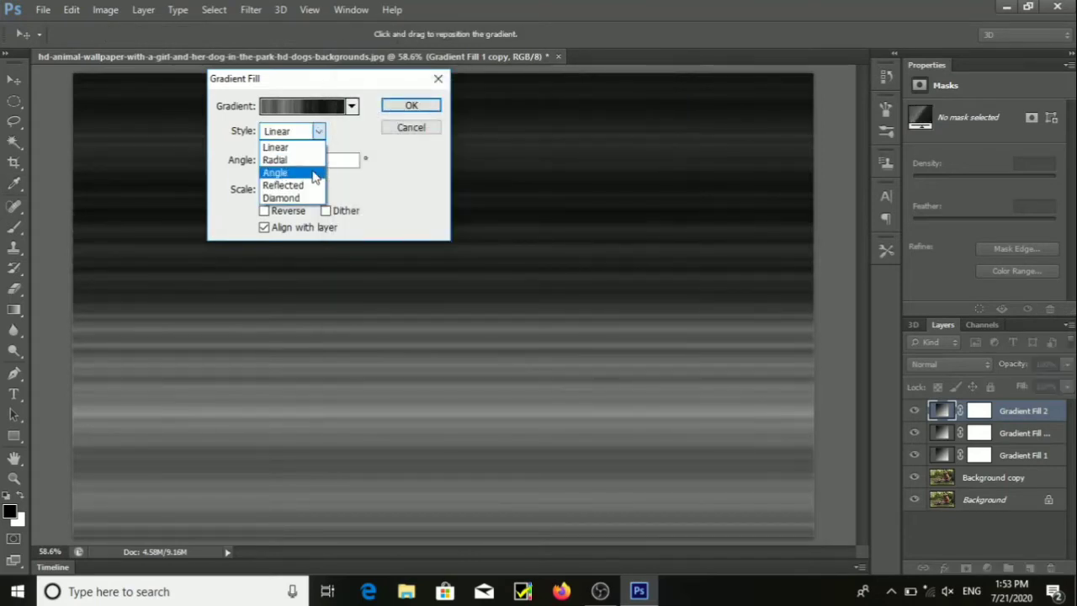
{"action": "left_click", "coordinate": [309, 173]}
{"action": "left_click_drag", "start_coordinate": [448, 307], "coordinate": [730, 107]}
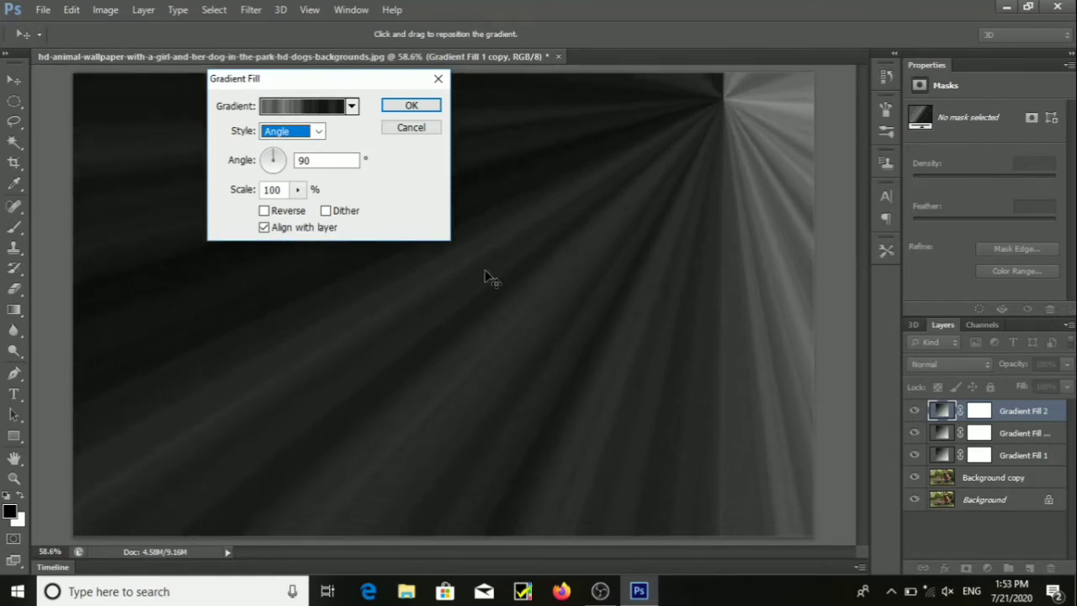
{"action": "left_click", "coordinate": [405, 106]}
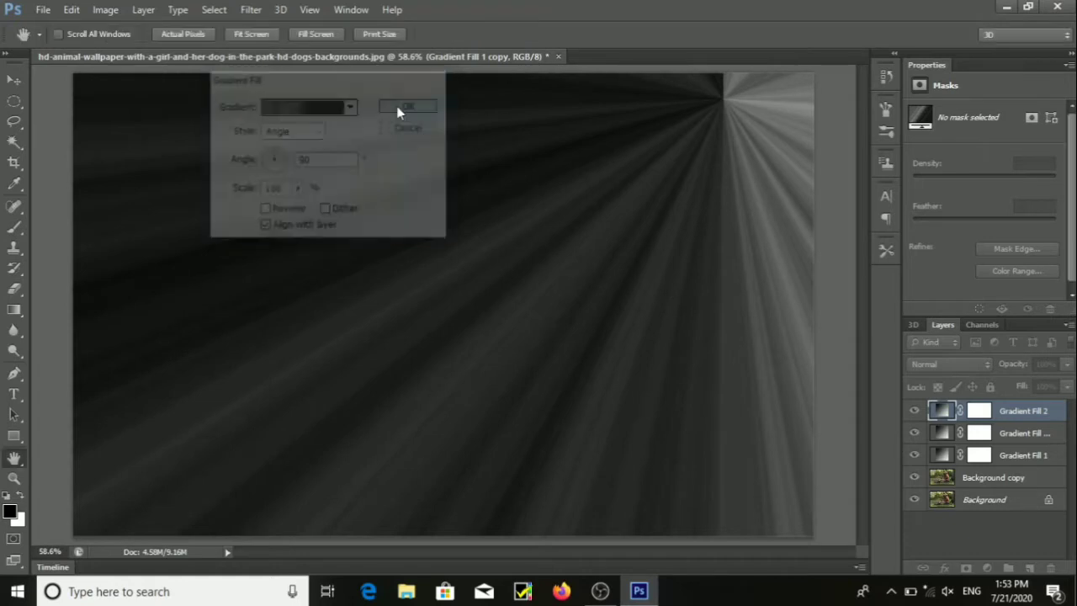
- Set the Gradient Fill 2 layer's blend mode to Screen and rotate its gradient to -16.39°
{"action": "left_click", "coordinate": [965, 362]}
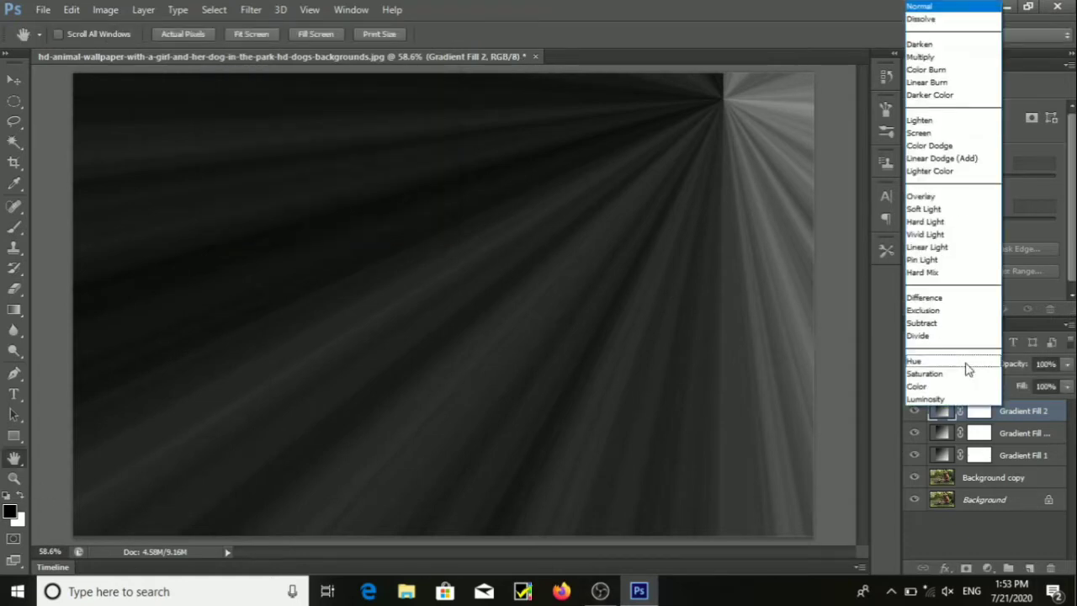
{"action": "left_click", "coordinate": [976, 136]}
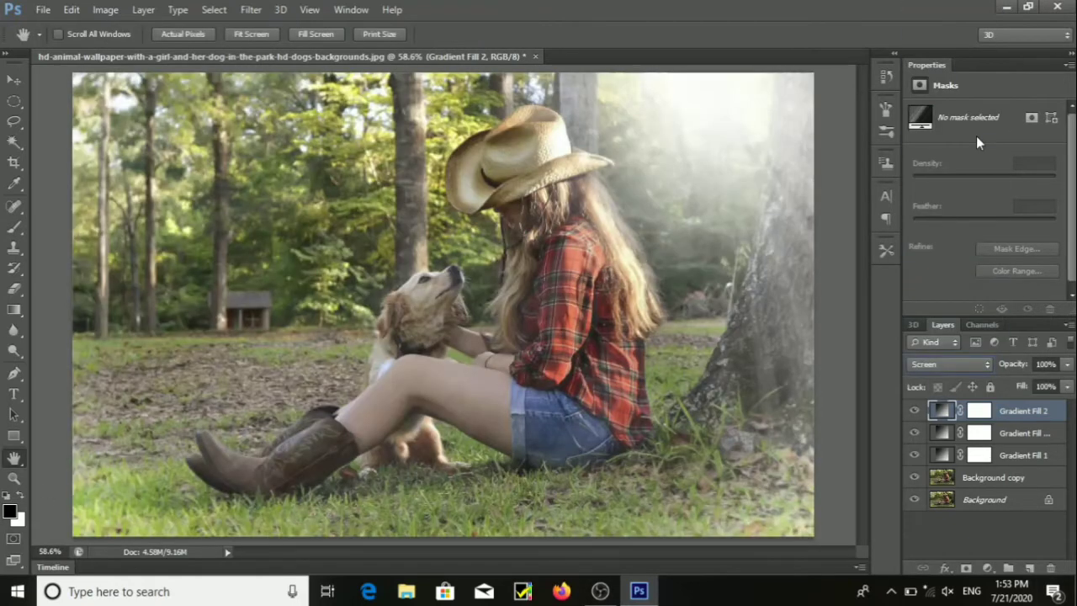
{"action": "double_click", "coordinate": [939, 411]}
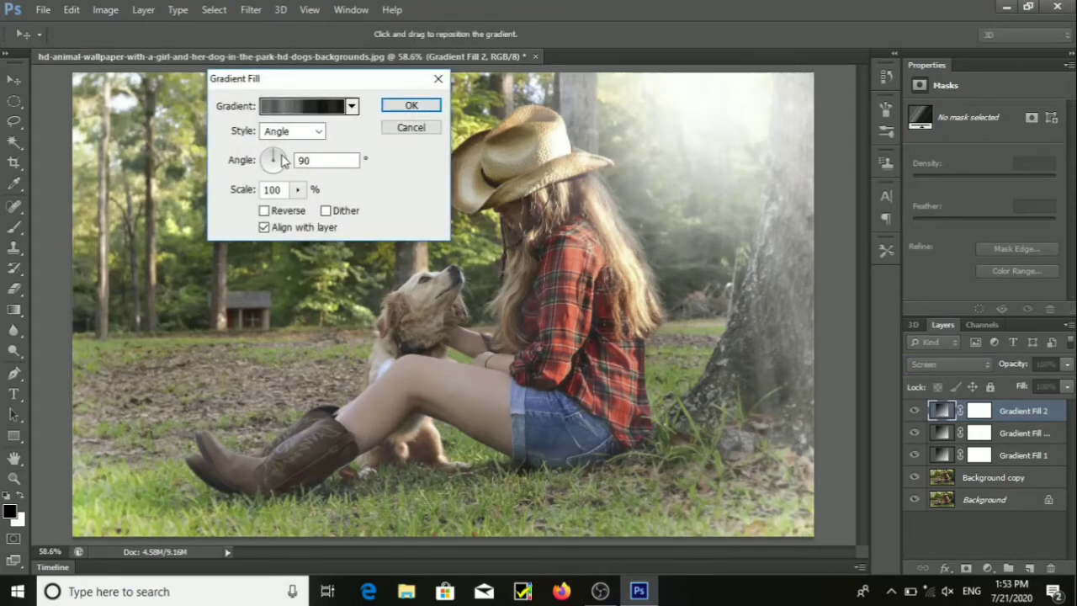
{"action": "left_click_drag", "start_coordinate": [284, 160], "coordinate": [290, 167]}
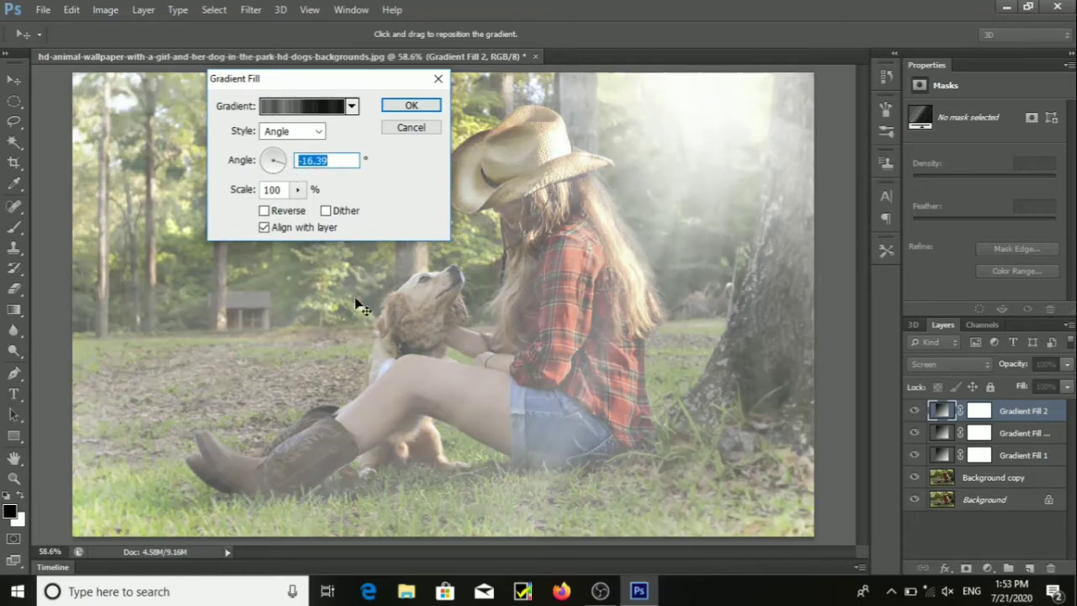
{"action": "left_click", "coordinate": [412, 105]}
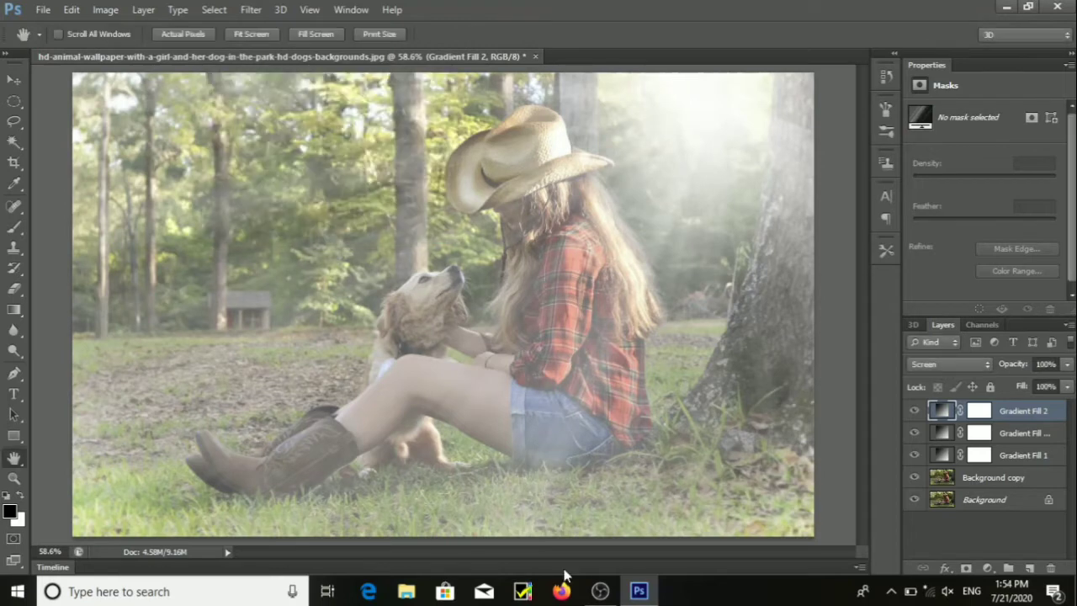
- Add a Levels adjustment layer above the gradients with input levels of 81, 1.10 and 242
{"action": "left_click", "coordinate": [988, 569]}
{"action": "left_click", "coordinate": [1029, 308]}
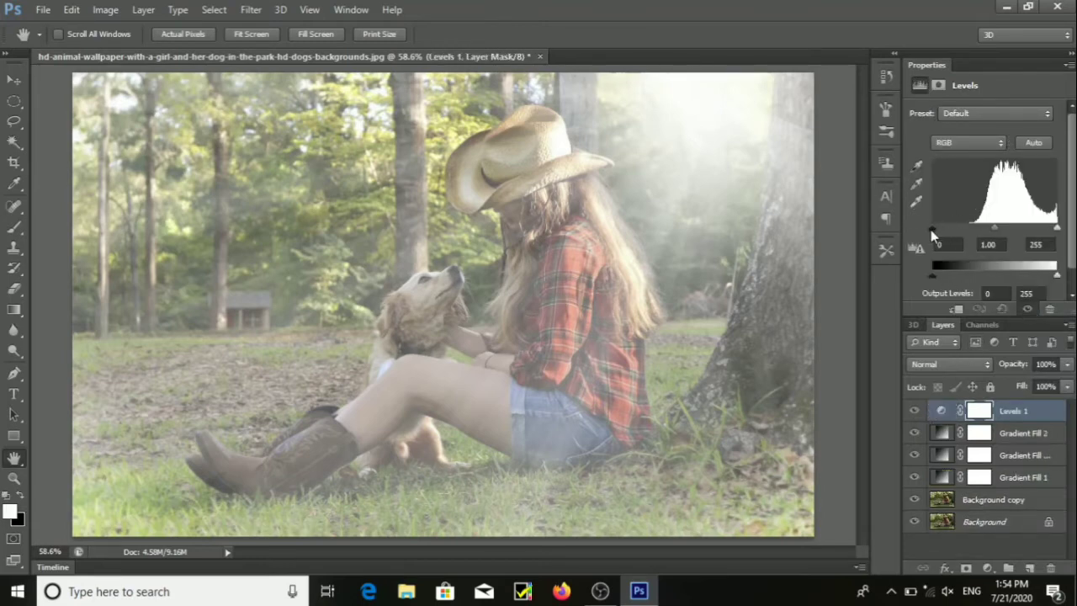
{"action": "left_click_drag", "start_coordinate": [932, 229], "coordinate": [962, 233]}
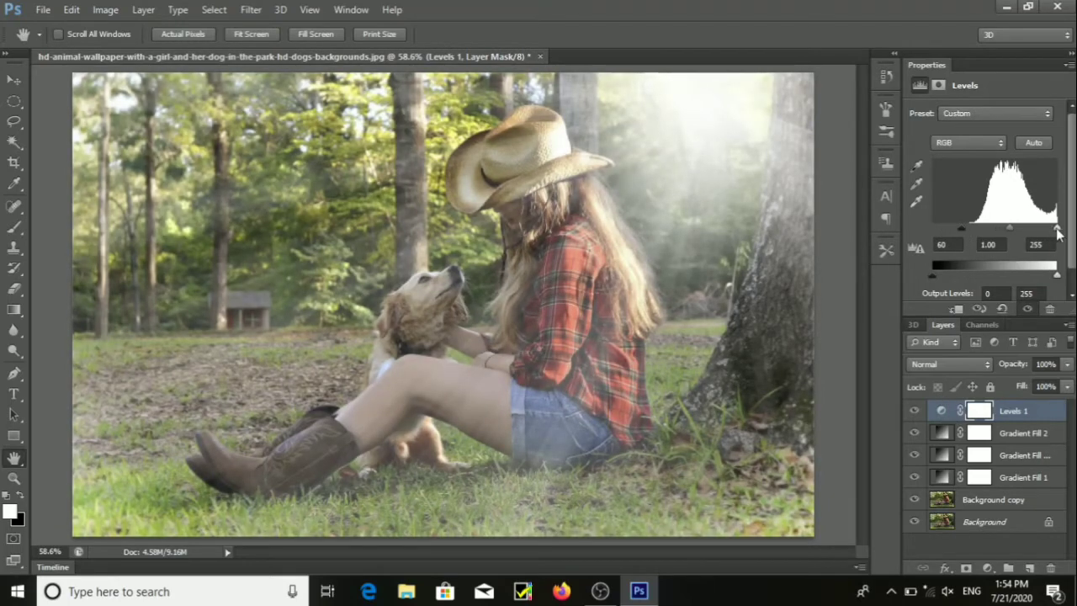
{"action": "left_click_drag", "start_coordinate": [1056, 229], "coordinate": [1052, 229]}
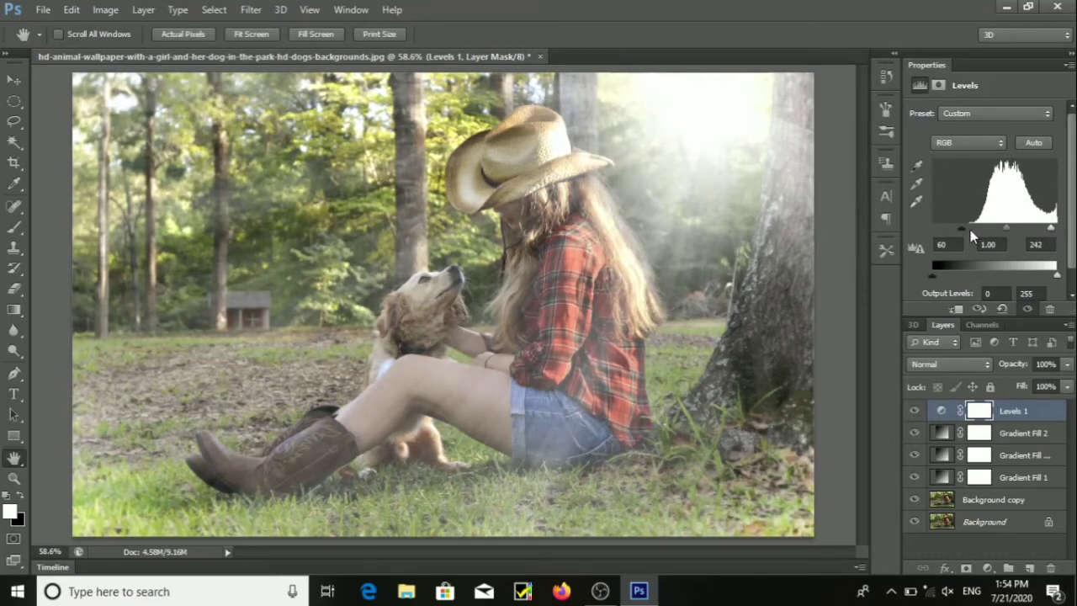
{"action": "mouse_move", "coordinate": [963, 225]}
{"action": "left_mouse_down"}
{"action": "mouse_move", "coordinate": [1018, 240]}
{"action": "mouse_move", "coordinate": [958, 236]}
{"action": "mouse_move", "coordinate": [973, 237]}
{"action": "left_mouse_up"}
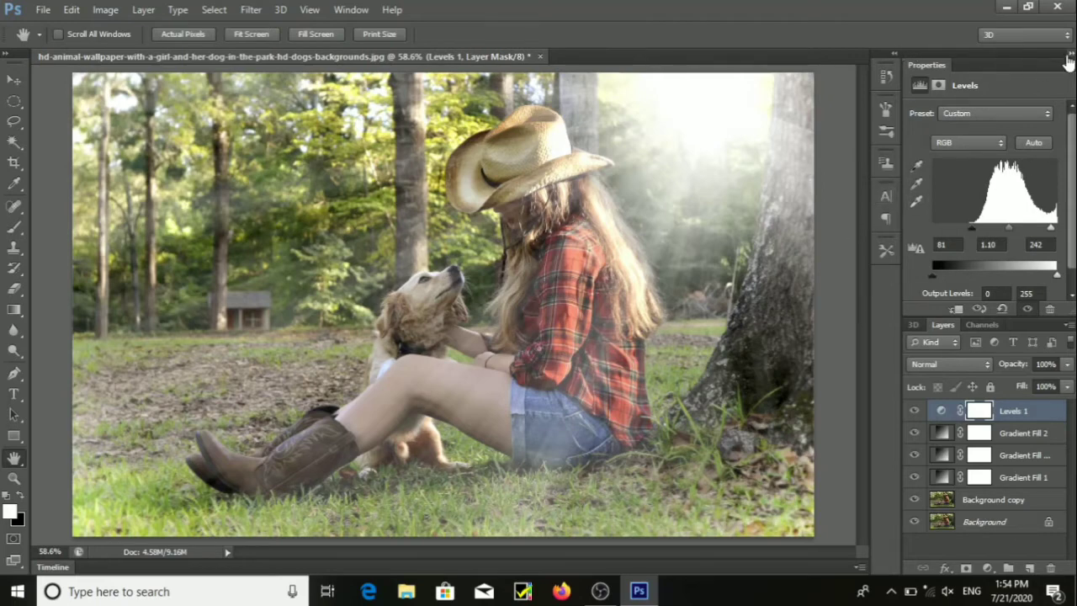
{"action": "left_click", "coordinate": [1068, 53]}
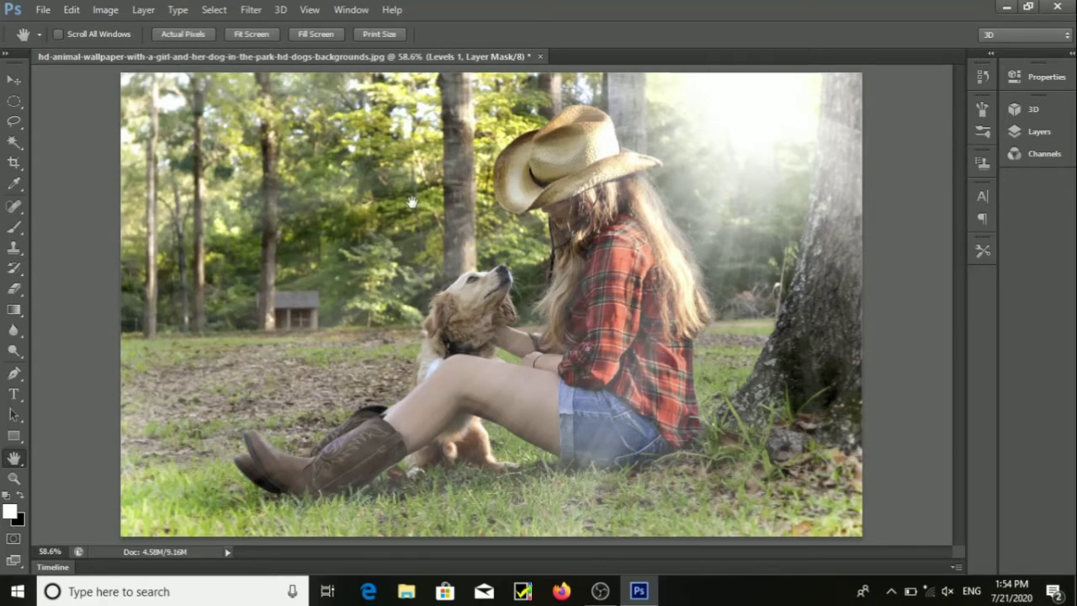
{"action": "left_click", "coordinate": [1070, 56]}
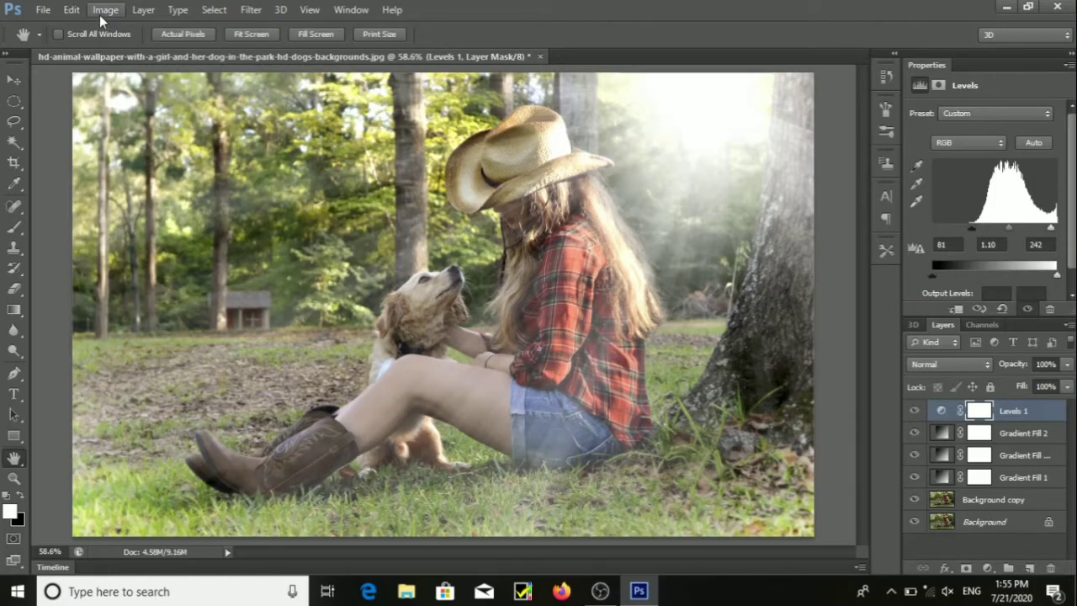
- Apply a Brightness/Contrast adjustment to the Background copy layer with brightness 35
{"action": "left_click", "coordinate": [947, 499]}
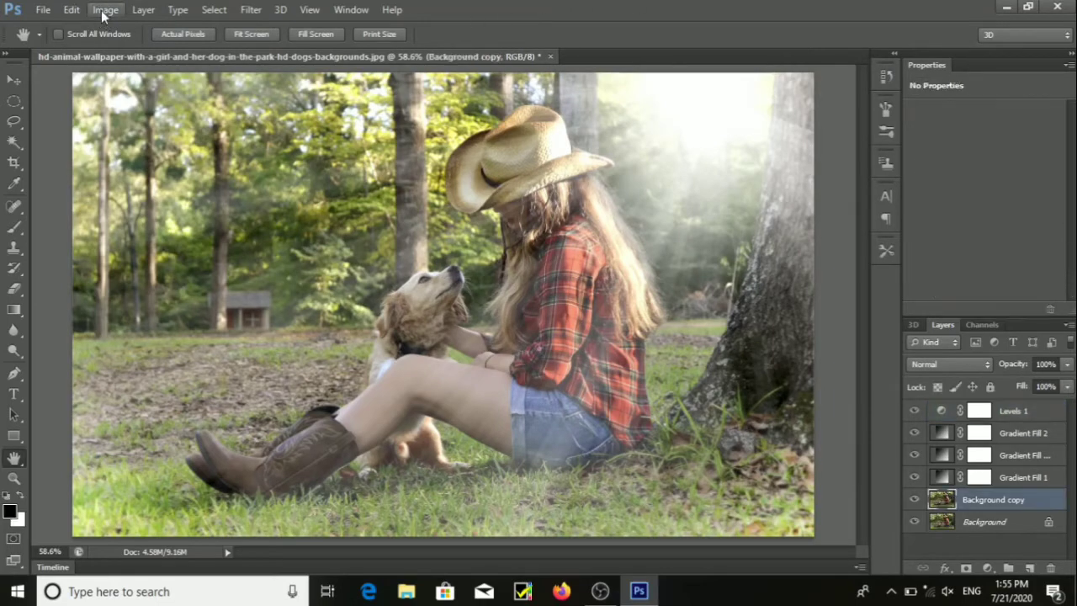
{"action": "left_click", "coordinate": [101, 10]}
{"action": "mouse_move", "coordinate": [120, 45]}
{"action": "left_click", "coordinate": [312, 51]}
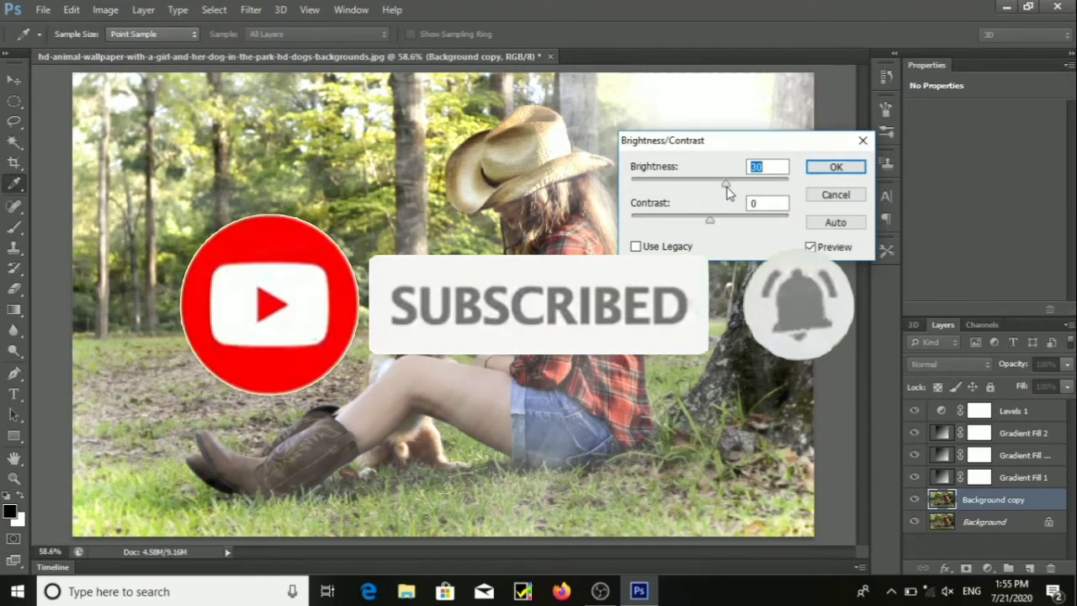
{"action": "left_click_drag", "start_coordinate": [726, 186], "coordinate": [728, 193]}
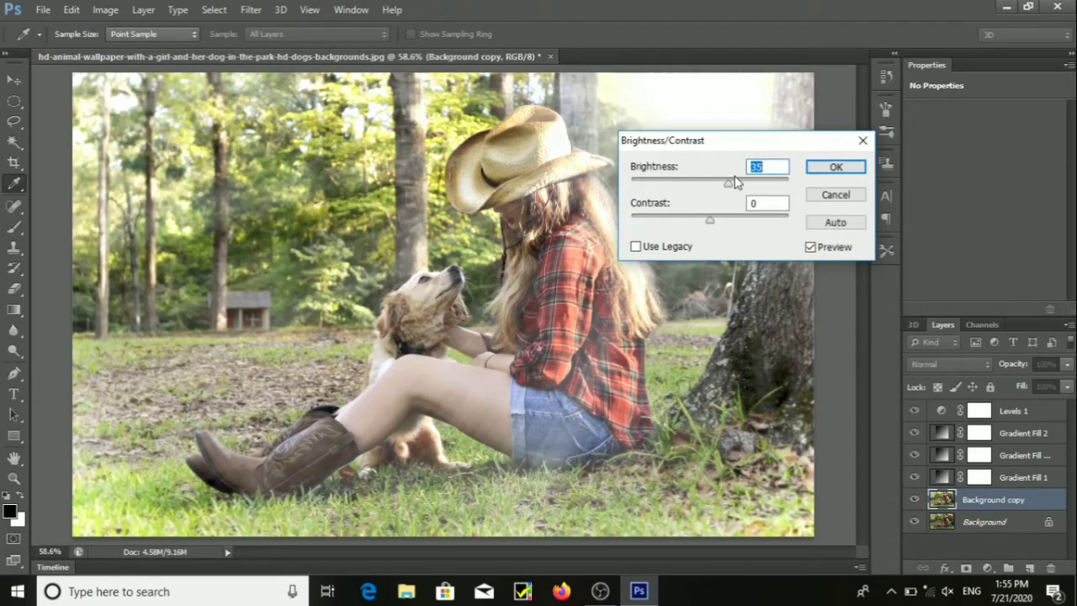
{"action": "left_click", "coordinate": [808, 168]}
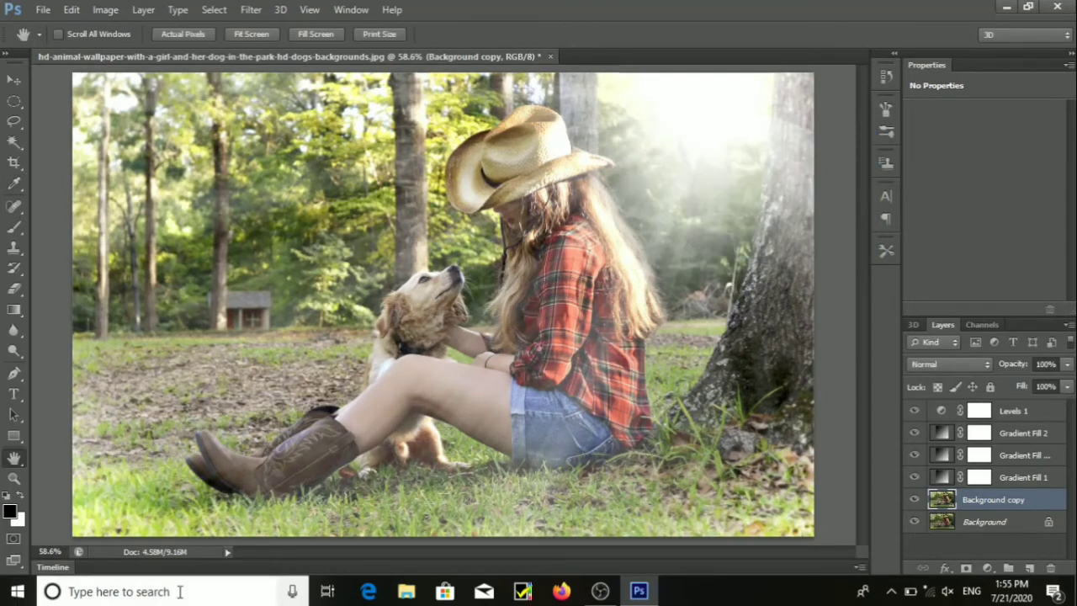
- Try several rotations for the Gradient Fill 2 rays and settle on an angle of -15.95°
{"action": "double_click", "coordinate": [941, 432]}
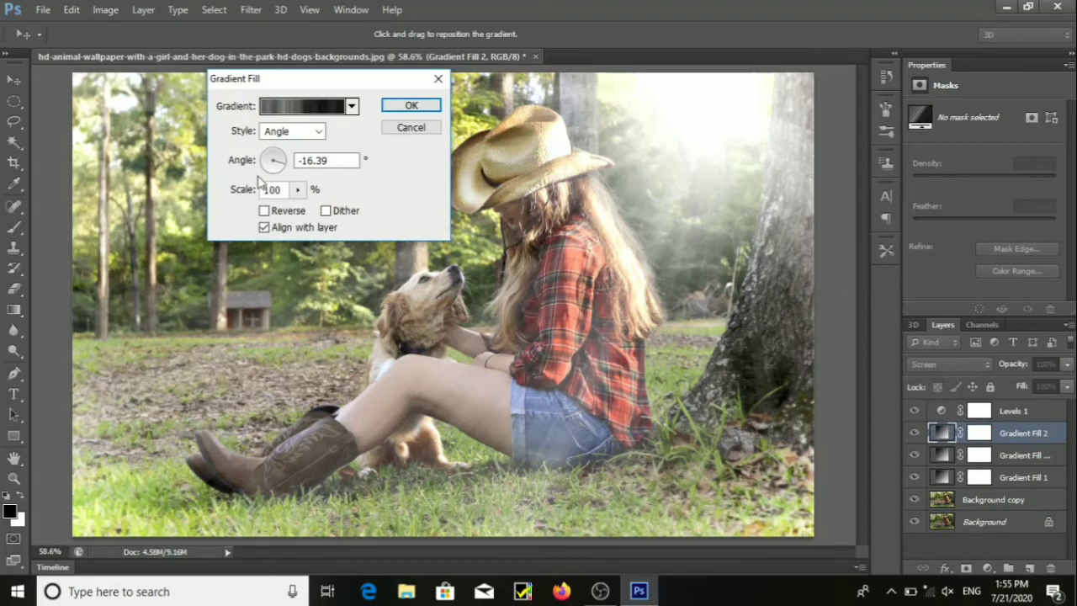
{"action": "left_click", "coordinate": [271, 165]}
{"action": "left_click", "coordinate": [284, 179]}
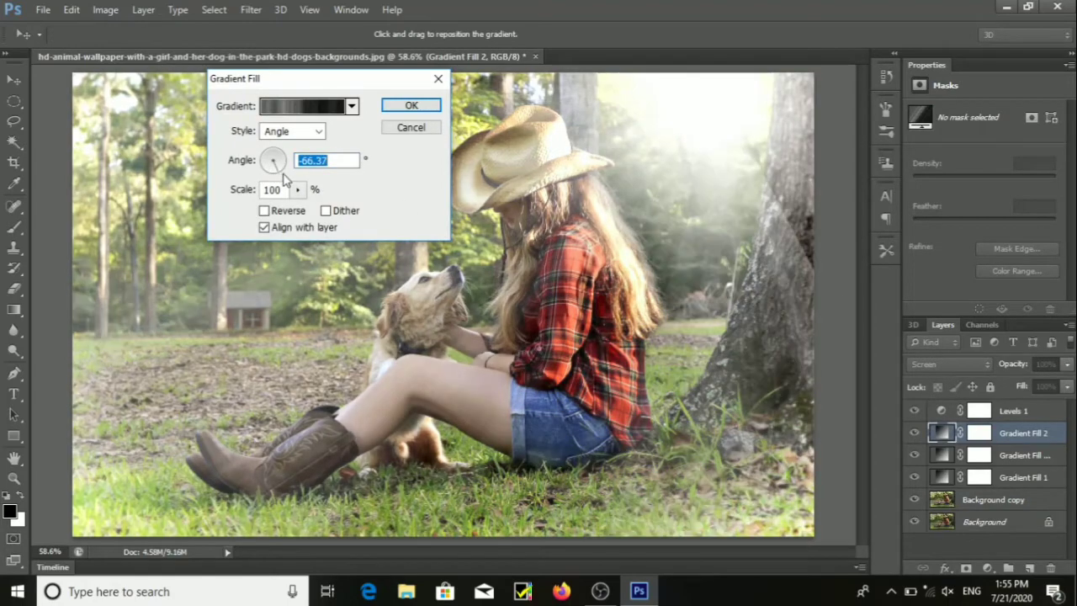
{"action": "mouse_move", "coordinate": [282, 173]}
{"action": "left_mouse_down"}
{"action": "mouse_move", "coordinate": [281, 160]}
{"action": "mouse_move", "coordinate": [267, 165]}
{"action": "mouse_move", "coordinate": [283, 170]}
{"action": "left_mouse_up"}
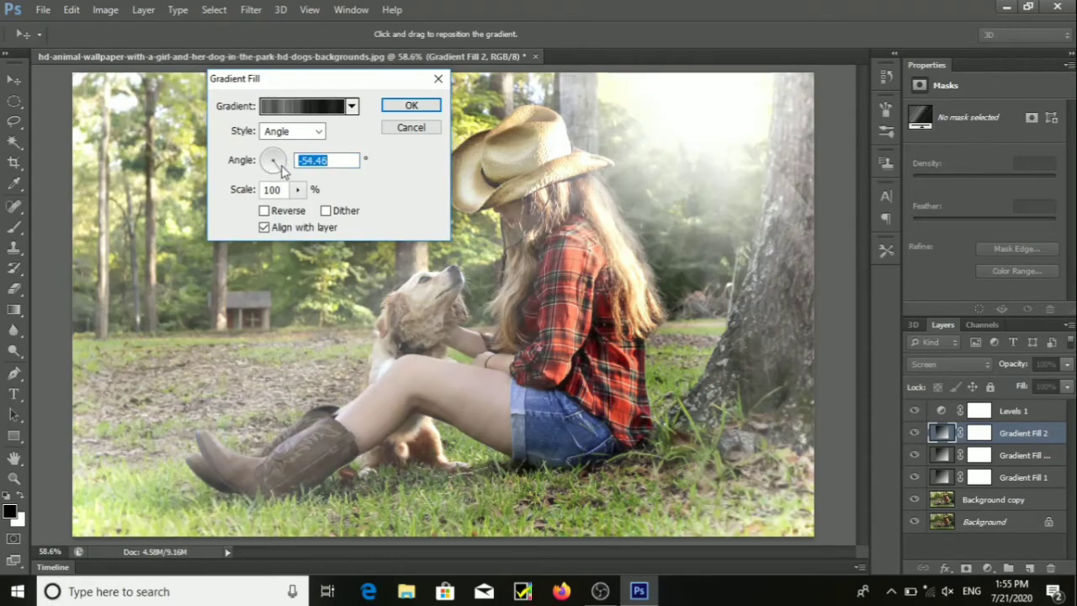
{"action": "left_click", "coordinate": [282, 160]}
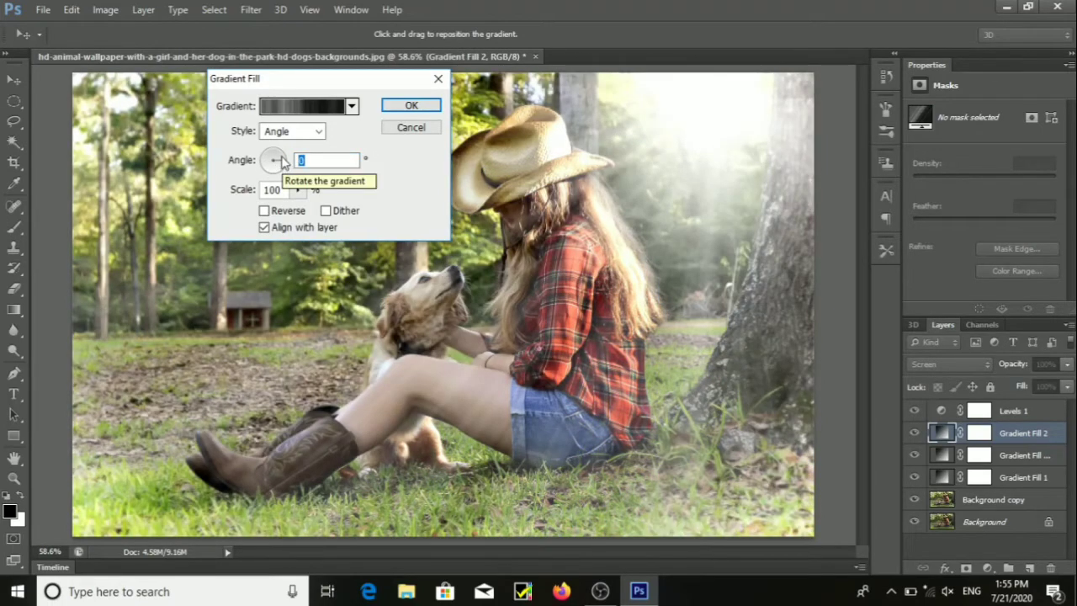
{"action": "left_click", "coordinate": [282, 160]}
{"action": "left_click", "coordinate": [282, 161]}
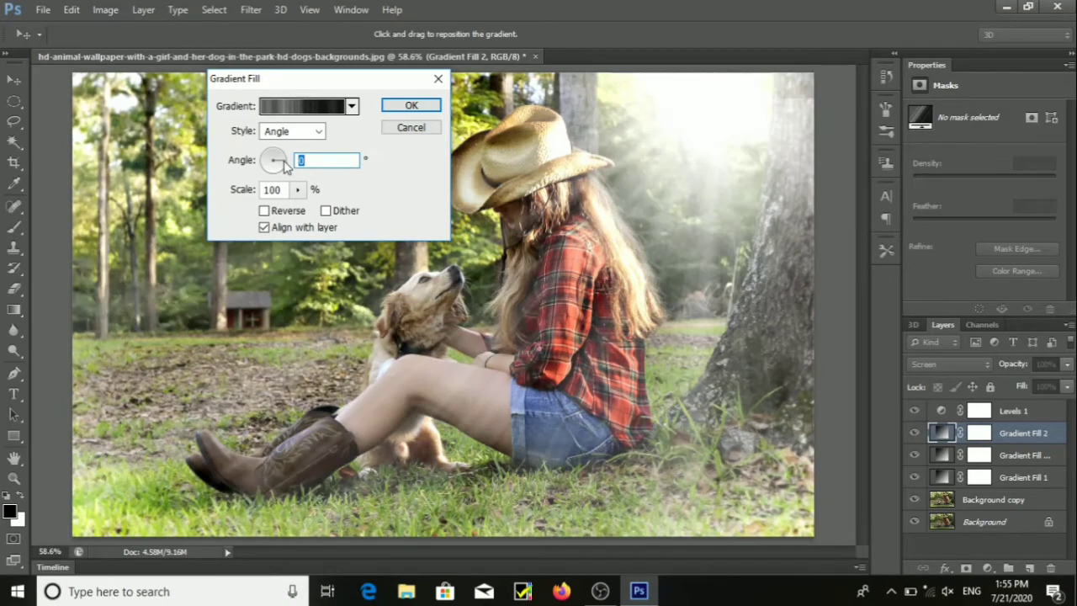
{"action": "mouse_move", "coordinate": [282, 162]}
{"action": "left_mouse_down"}
{"action": "mouse_move", "coordinate": [270, 153]}
{"action": "mouse_move", "coordinate": [287, 164]}
{"action": "left_mouse_up"}
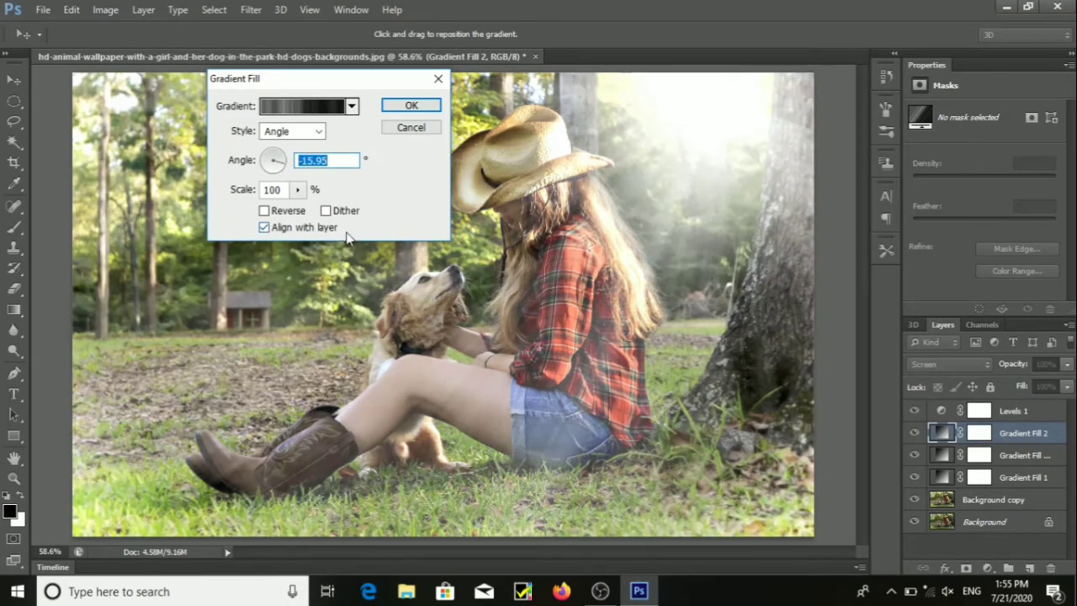
{"action": "left_click", "coordinate": [409, 105]}
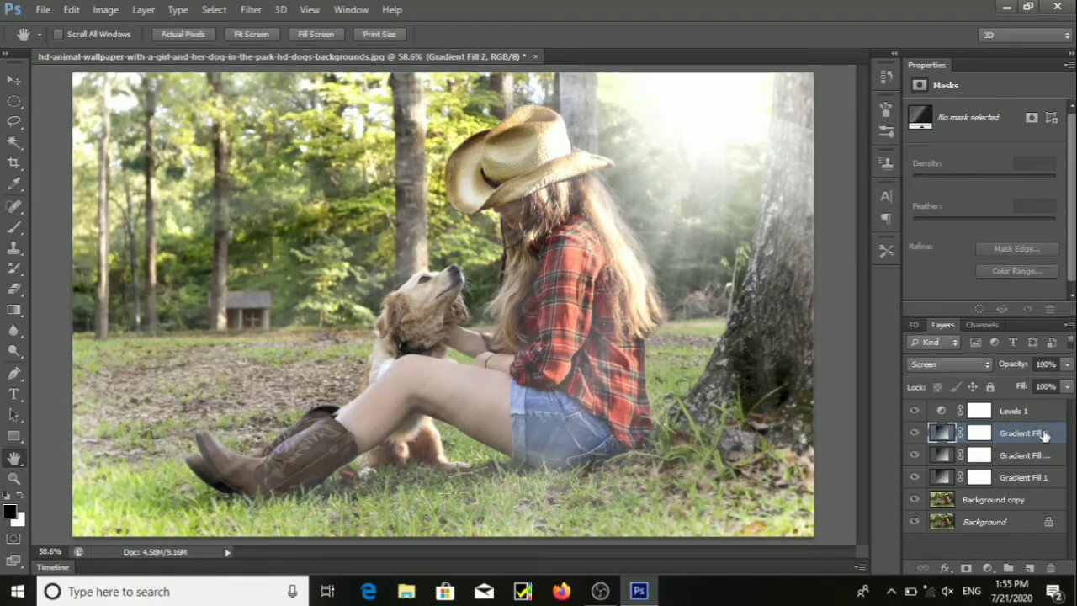
{"action": "left_click", "coordinate": [99, 10]}
{"action": "mouse_move", "coordinate": [108, 50]}
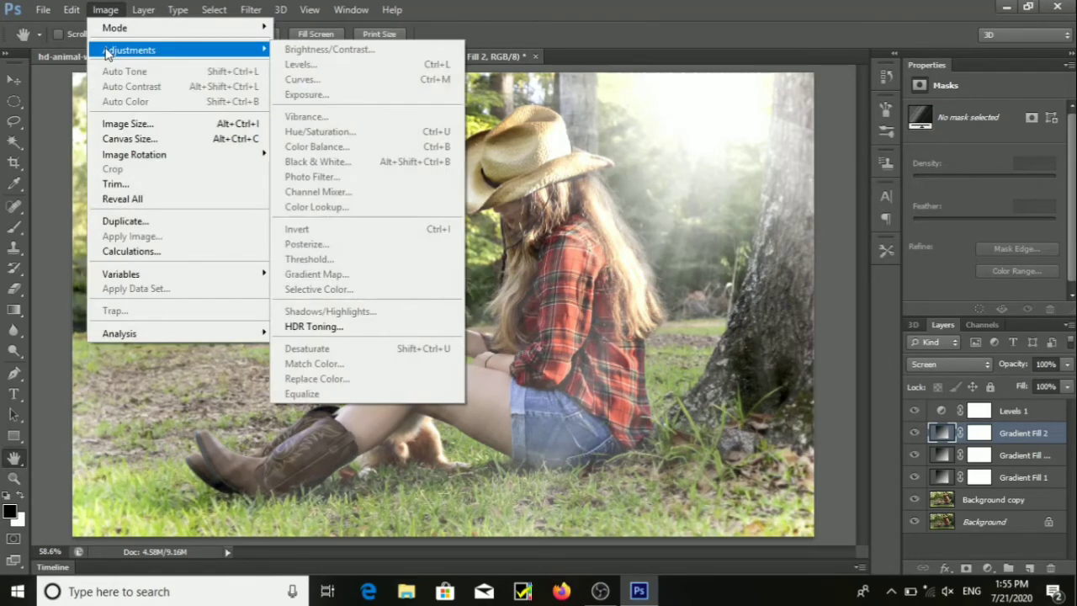
{"action": "left_click", "coordinate": [793, 243]}
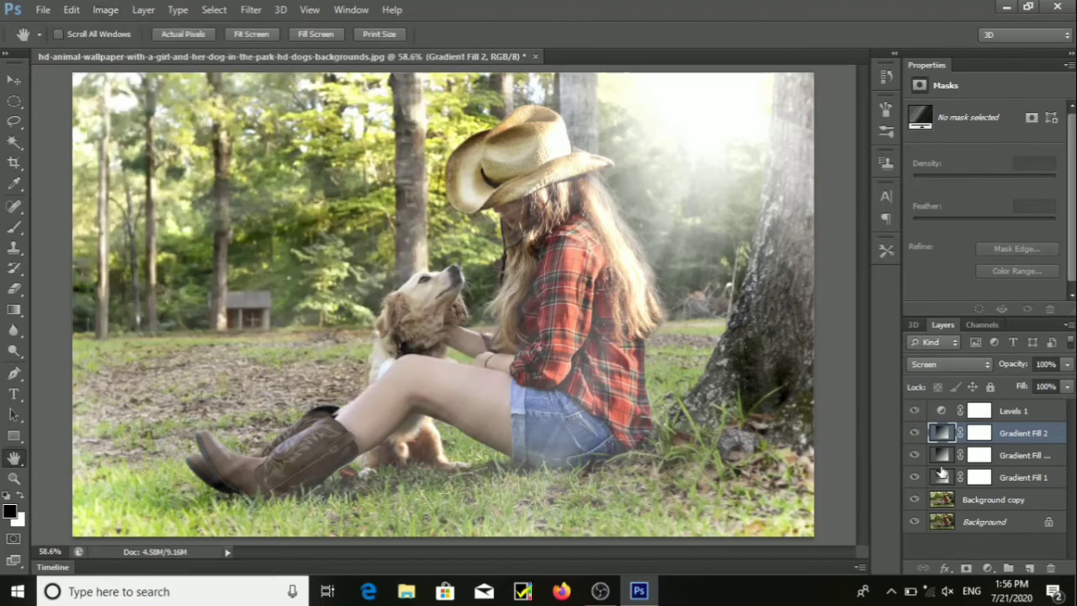
- Paint black on the Gradient Fill 2 layer mask over the lower tree trunk, using a 104 px brush with 0% hardness
{"action": "left_click", "coordinate": [978, 411]}
{"action": "key", "text": "x"}
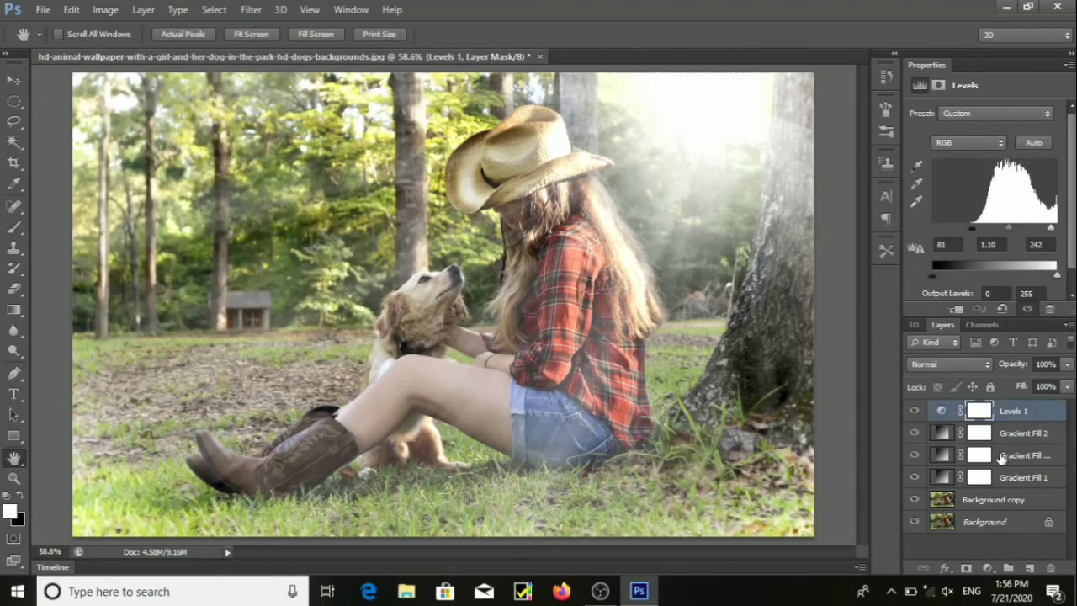
{"action": "left_click", "coordinate": [978, 433]}
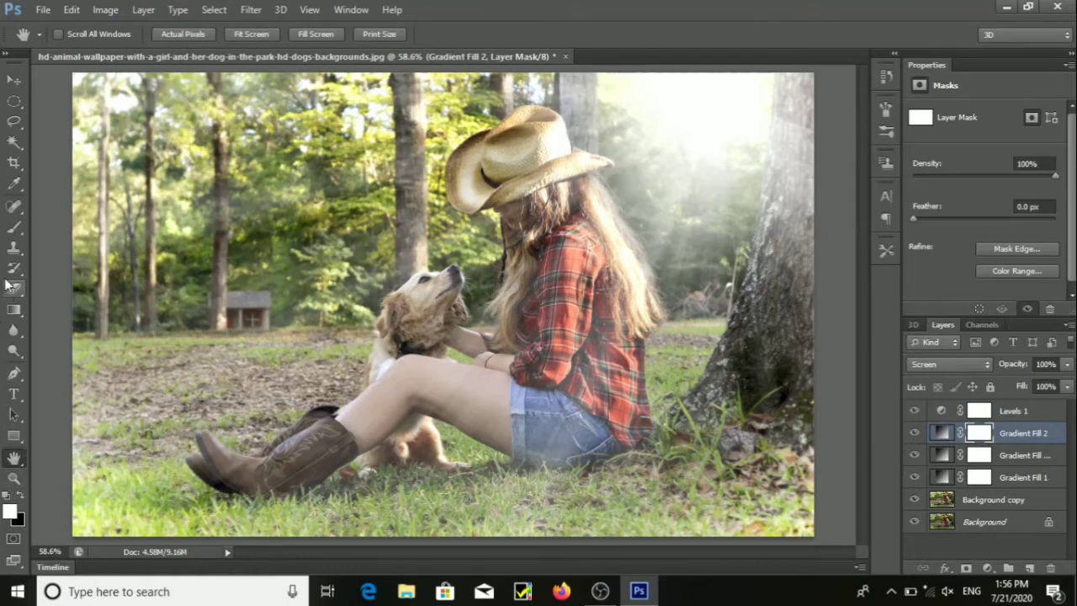
{"action": "left_click", "coordinate": [14, 228]}
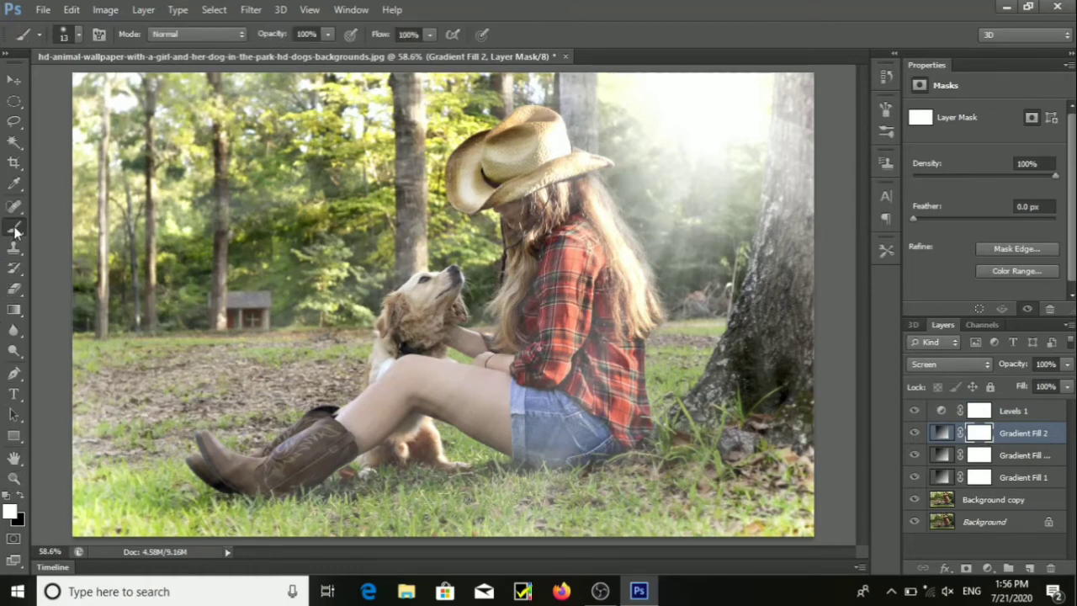
{"action": "right_click", "coordinate": [299, 282]}
{"action": "left_click", "coordinate": [355, 322]}
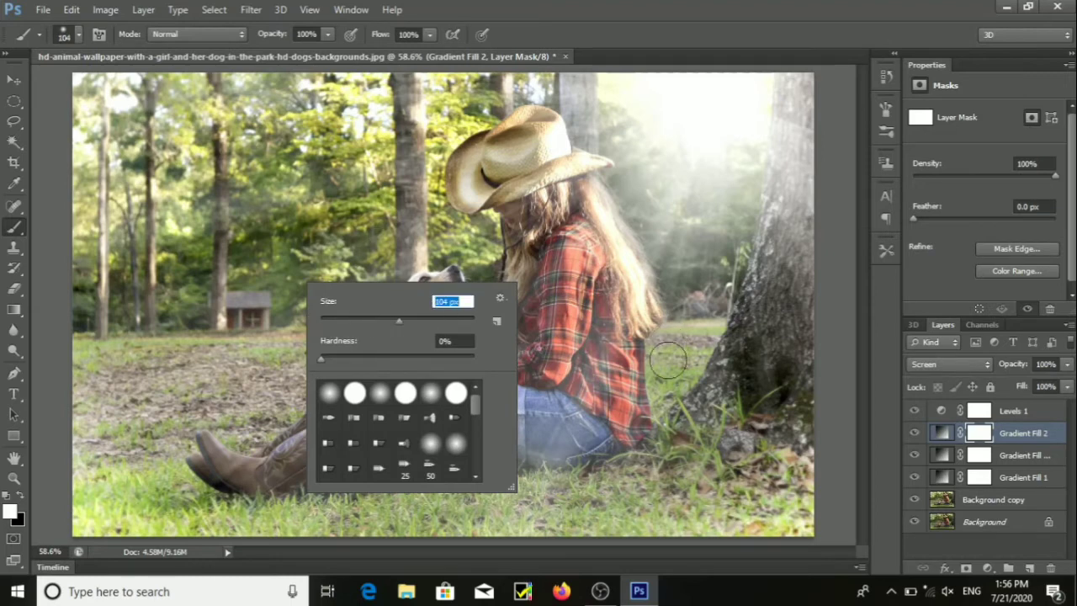
{"action": "left_click", "coordinate": [780, 397]}
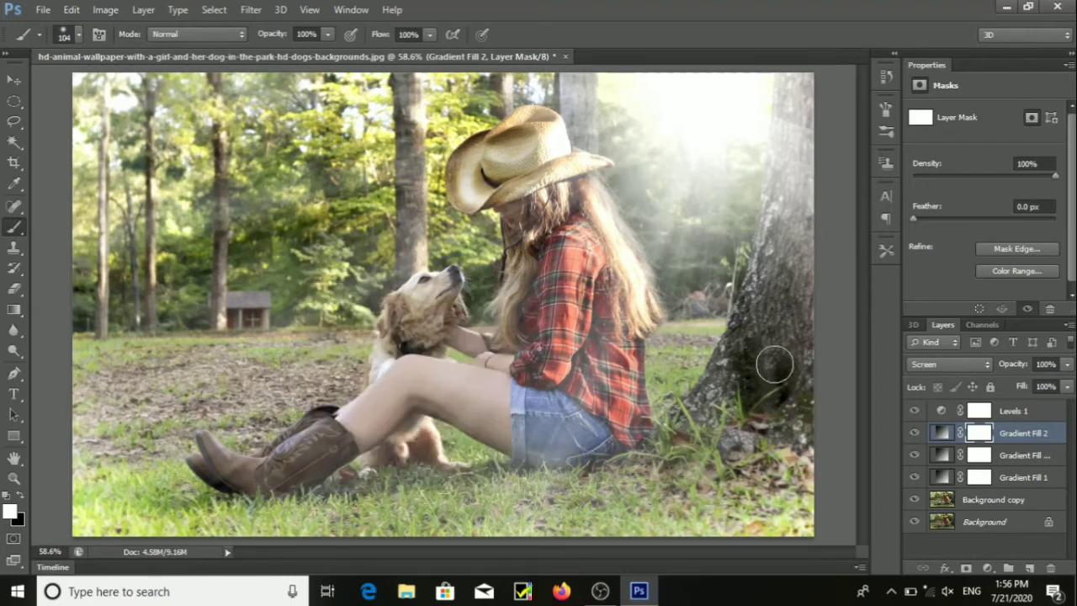
{"action": "left_click", "coordinate": [21, 498]}
{"action": "mouse_move", "coordinate": [704, 402]}
{"action": "left_mouse_down"}
{"action": "mouse_move", "coordinate": [752, 379]}
{"action": "mouse_move", "coordinate": [761, 387]}
{"action": "left_mouse_up"}
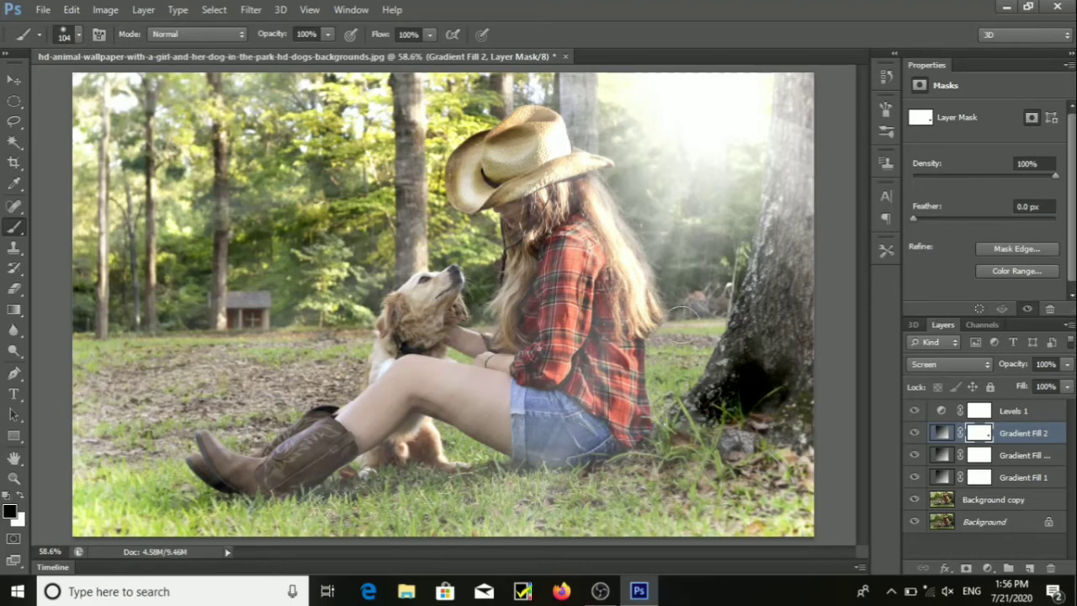
- Paint black on the Gradient Fill 2 layer mask over the grass below the boots, using 55% brush opacity
{"action": "left_click", "coordinate": [327, 33]}
{"action": "mouse_move", "coordinate": [168, 520]}
{"action": "left_mouse_down"}
{"action": "mouse_move", "coordinate": [118, 520]}
{"action": "mouse_move", "coordinate": [330, 519]}
{"action": "left_mouse_up"}
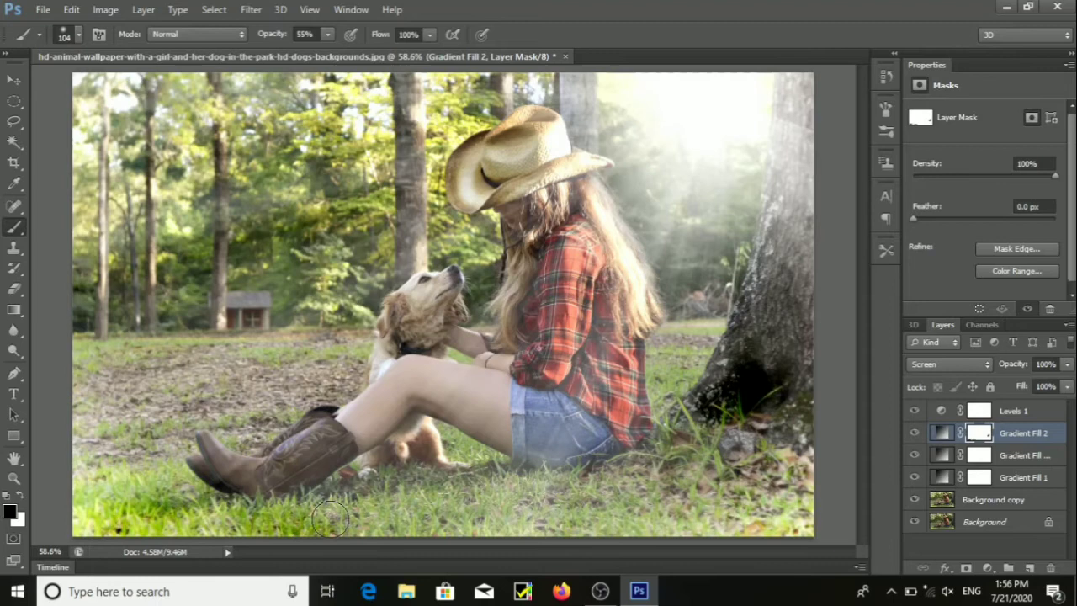
{"action": "right_click", "coordinate": [392, 517]}
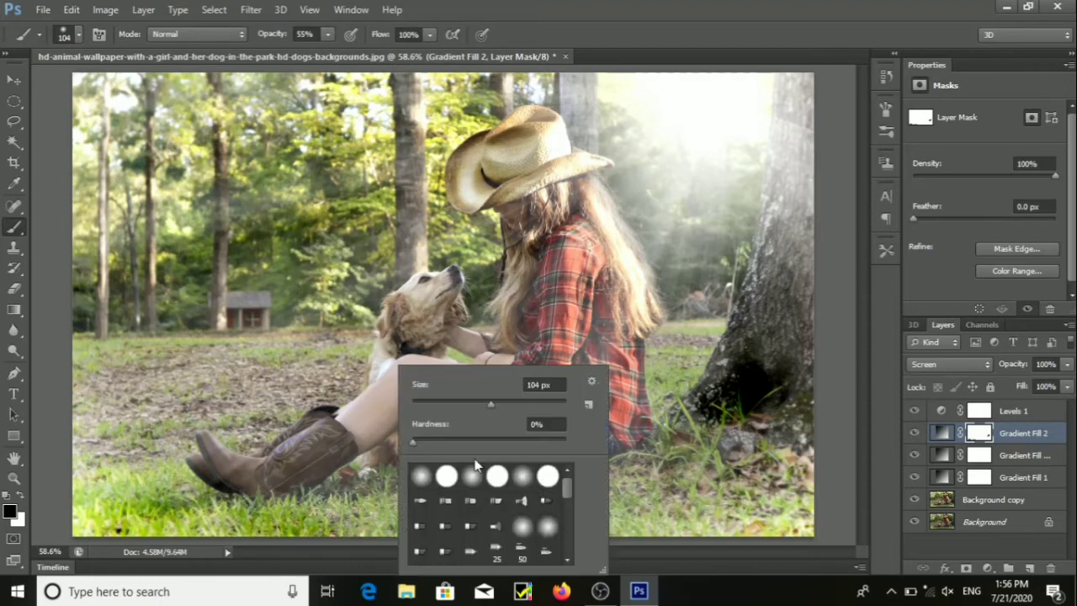
{"action": "double_click", "coordinate": [417, 481]}
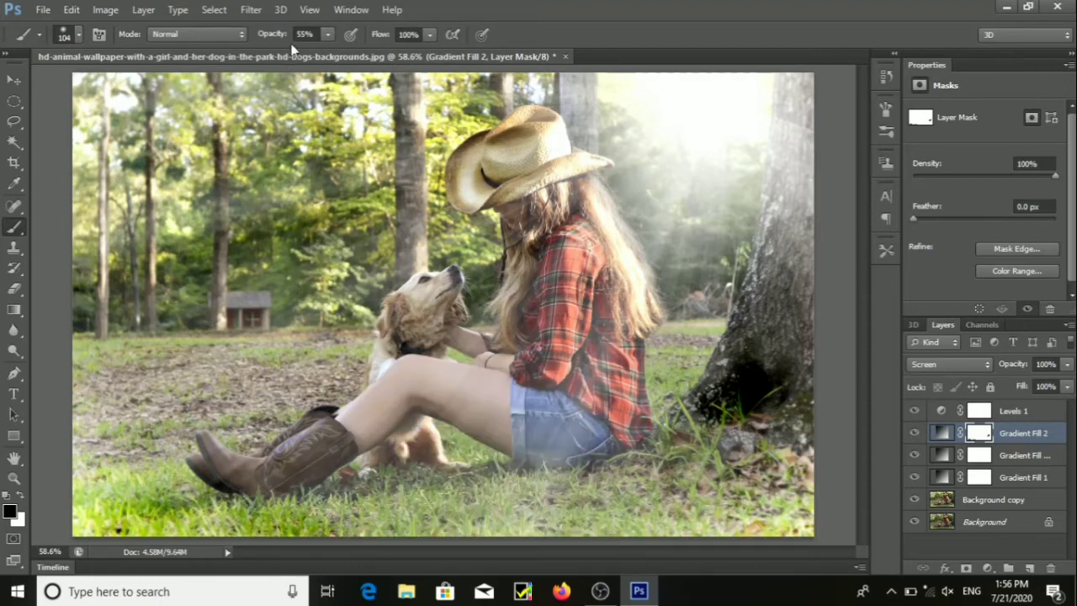
- Paint black at 25% brush opacity on the Gradient Fill 2 mask over the foreground grass and the base of the tree trunk
{"action": "left_click", "coordinate": [327, 35]}
{"action": "left_click", "coordinate": [338, 504]}
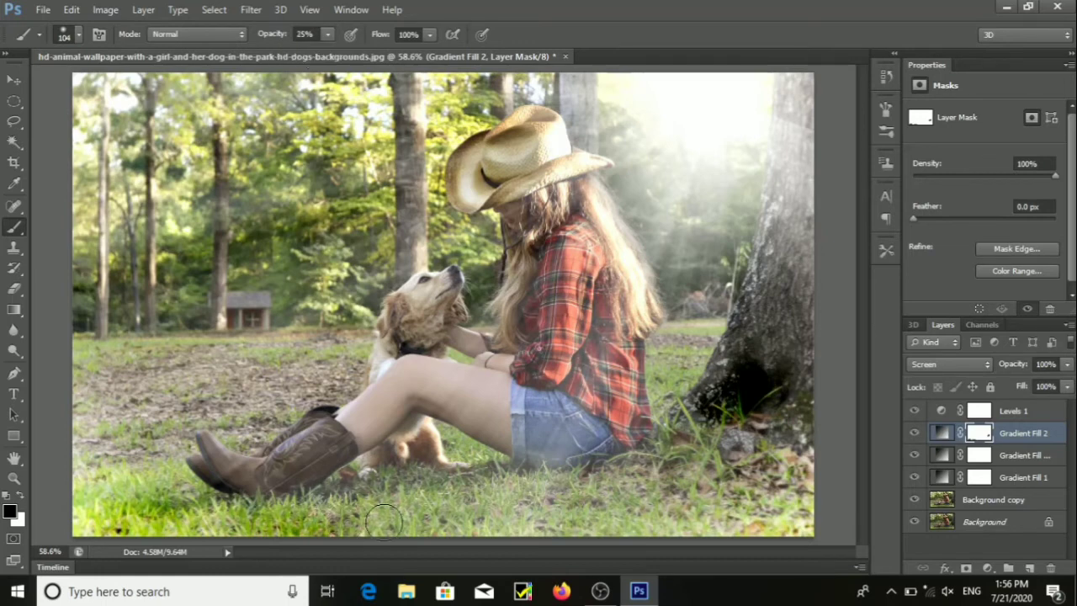
{"action": "left_click_drag", "start_coordinate": [354, 517], "coordinate": [763, 539]}
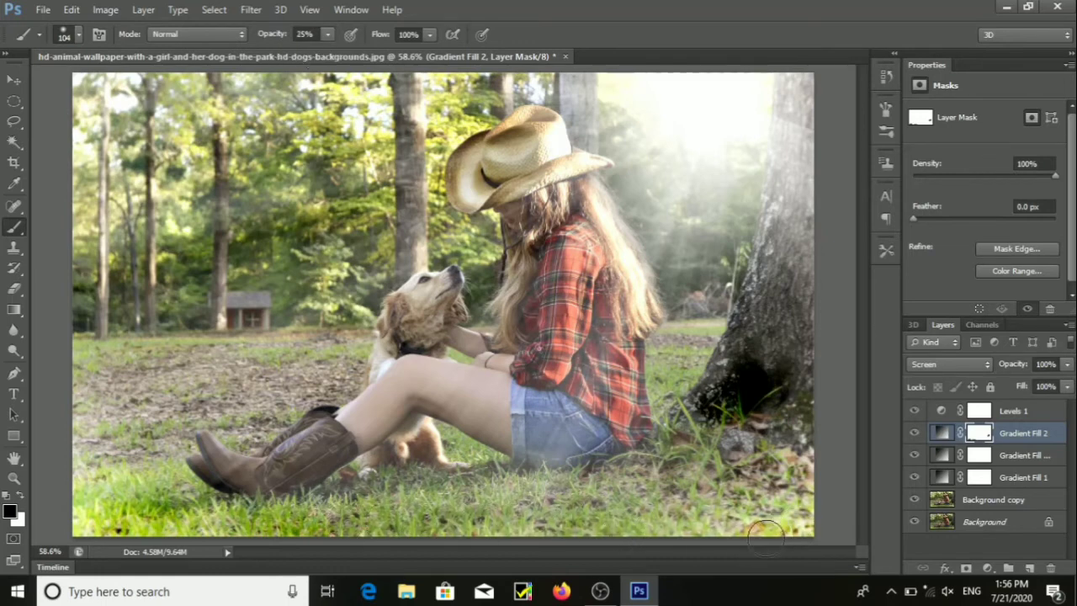
{"action": "mouse_move", "coordinate": [90, 513]}
{"action": "left_mouse_down"}
{"action": "mouse_move", "coordinate": [213, 524]}
{"action": "mouse_move", "coordinate": [352, 523]}
{"action": "mouse_move", "coordinate": [352, 511]}
{"action": "mouse_move", "coordinate": [514, 515]}
{"action": "left_mouse_up"}
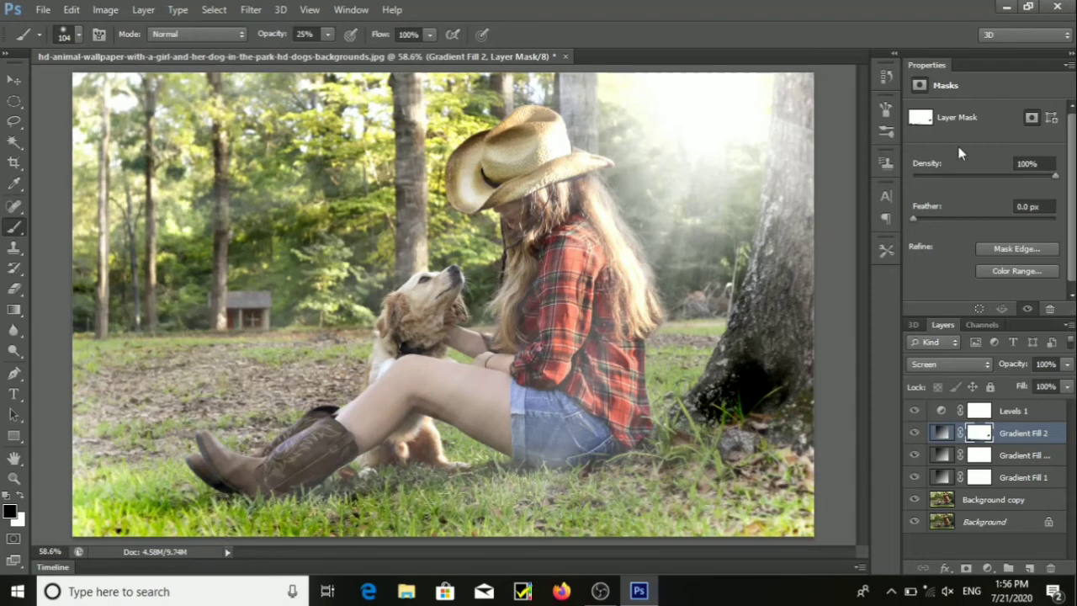
{"action": "mouse_move", "coordinate": [778, 395]}
{"action": "left_mouse_down"}
{"action": "mouse_move", "coordinate": [803, 394]}
{"action": "mouse_move", "coordinate": [830, 320]}
{"action": "mouse_move", "coordinate": [767, 354]}
{"action": "mouse_move", "coordinate": [808, 267]}
{"action": "mouse_move", "coordinate": [809, 208]}
{"action": "mouse_move", "coordinate": [810, 234]}
{"action": "mouse_move", "coordinate": [775, 276]}
{"action": "mouse_move", "coordinate": [782, 242]}
{"action": "mouse_move", "coordinate": [714, 409]}
{"action": "left_mouse_up"}
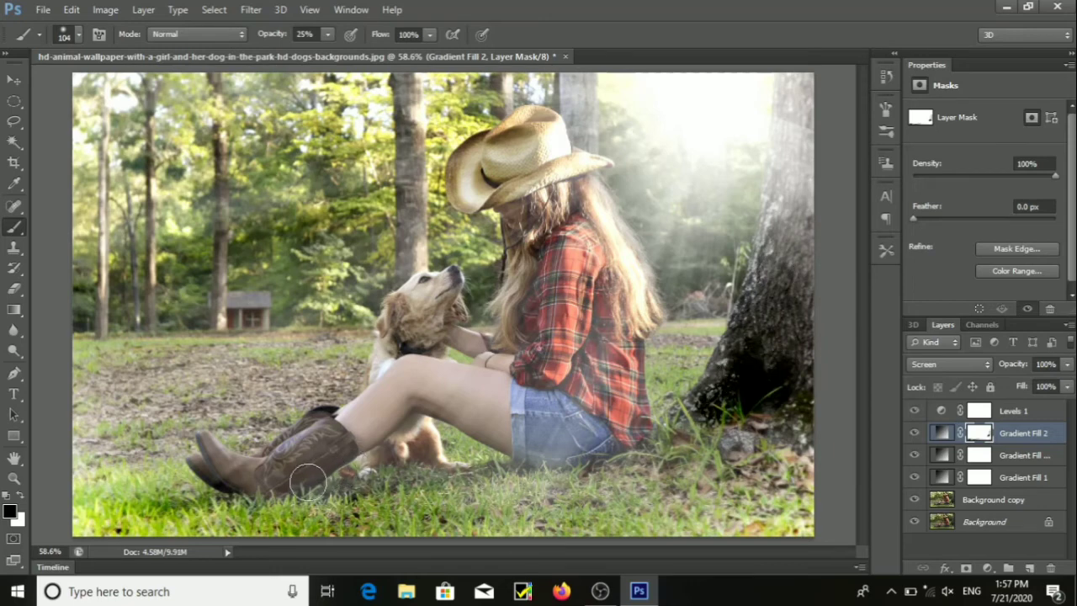
{"action": "mouse_move", "coordinate": [308, 482]}
{"action": "left_mouse_down"}
{"action": "mouse_move", "coordinate": [282, 193]}
{"action": "mouse_move", "coordinate": [309, 479]}
{"action": "mouse_move", "coordinate": [283, 472]}
{"action": "mouse_move", "coordinate": [353, 433]}
{"action": "mouse_move", "coordinate": [316, 459]}
{"action": "mouse_move", "coordinate": [364, 432]}
{"action": "mouse_move", "coordinate": [343, 443]}
{"action": "mouse_move", "coordinate": [388, 441]}
{"action": "mouse_move", "coordinate": [384, 462]}
{"action": "mouse_move", "coordinate": [462, 470]}
{"action": "mouse_move", "coordinate": [455, 457]}
{"action": "mouse_move", "coordinate": [480, 455]}
{"action": "mouse_move", "coordinate": [539, 478]}
{"action": "mouse_move", "coordinate": [613, 466]}
{"action": "mouse_move", "coordinate": [689, 430]}
{"action": "mouse_move", "coordinate": [734, 488]}
{"action": "left_mouse_up"}
- Paint black at 10% brush opacity on the Gradient Fill 2 mask over the grass, the girl's face and her hat
{"action": "left_click", "coordinate": [327, 35]}
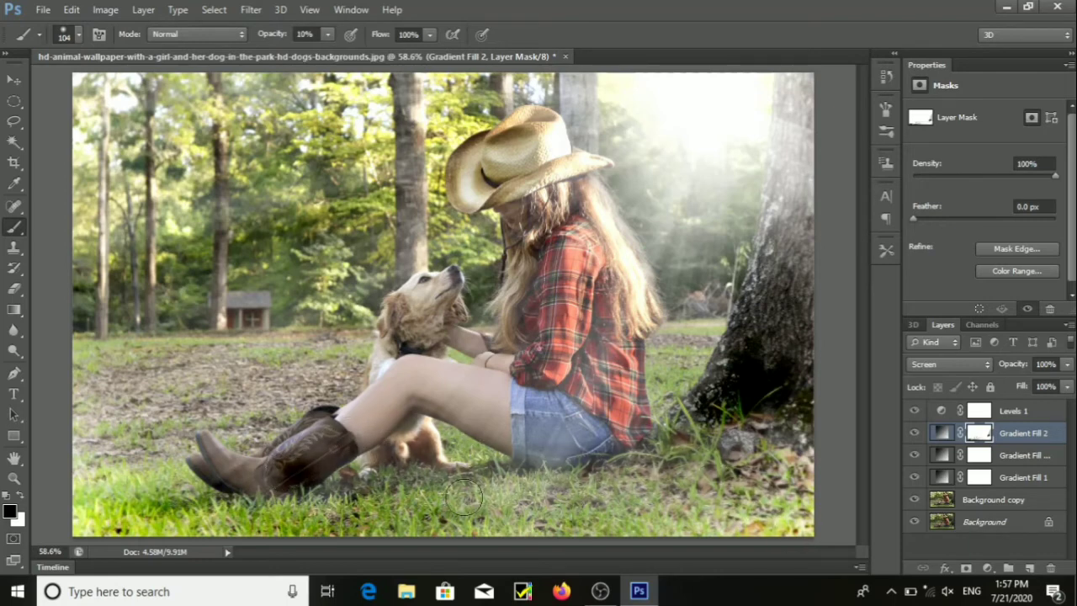
{"action": "mouse_move", "coordinate": [465, 498]}
{"action": "left_mouse_down"}
{"action": "mouse_move", "coordinate": [504, 503]}
{"action": "mouse_move", "coordinate": [404, 470]}
{"action": "mouse_move", "coordinate": [218, 509]}
{"action": "mouse_move", "coordinate": [122, 506]}
{"action": "mouse_move", "coordinate": [75, 478]}
{"action": "left_mouse_up"}
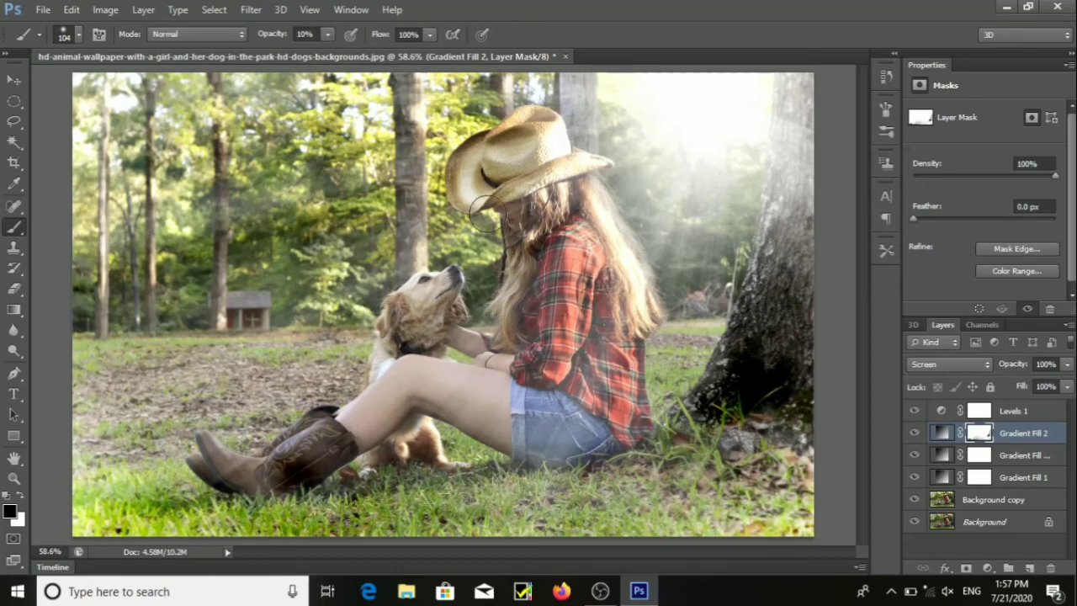
{"action": "mouse_move", "coordinate": [487, 214]}
{"action": "left_mouse_down"}
{"action": "mouse_move", "coordinate": [523, 326]}
{"action": "mouse_move", "coordinate": [478, 316]}
{"action": "mouse_move", "coordinate": [463, 332]}
{"action": "mouse_move", "coordinate": [437, 298]}
{"action": "mouse_move", "coordinate": [408, 316]}
{"action": "mouse_move", "coordinate": [391, 372]}
{"action": "mouse_move", "coordinate": [363, 393]}
{"action": "mouse_move", "coordinate": [239, 439]}
{"action": "mouse_move", "coordinate": [179, 441]}
{"action": "mouse_move", "coordinate": [243, 467]}
{"action": "mouse_move", "coordinate": [425, 375]}
{"action": "mouse_move", "coordinate": [526, 225]}
{"action": "mouse_move", "coordinate": [526, 189]}
{"action": "mouse_move", "coordinate": [552, 194]}
{"action": "mouse_move", "coordinate": [513, 160]}
{"action": "mouse_move", "coordinate": [482, 176]}
{"action": "mouse_move", "coordinate": [468, 158]}
{"action": "mouse_move", "coordinate": [506, 128]}
{"action": "mouse_move", "coordinate": [508, 172]}
{"action": "left_mouse_up"}
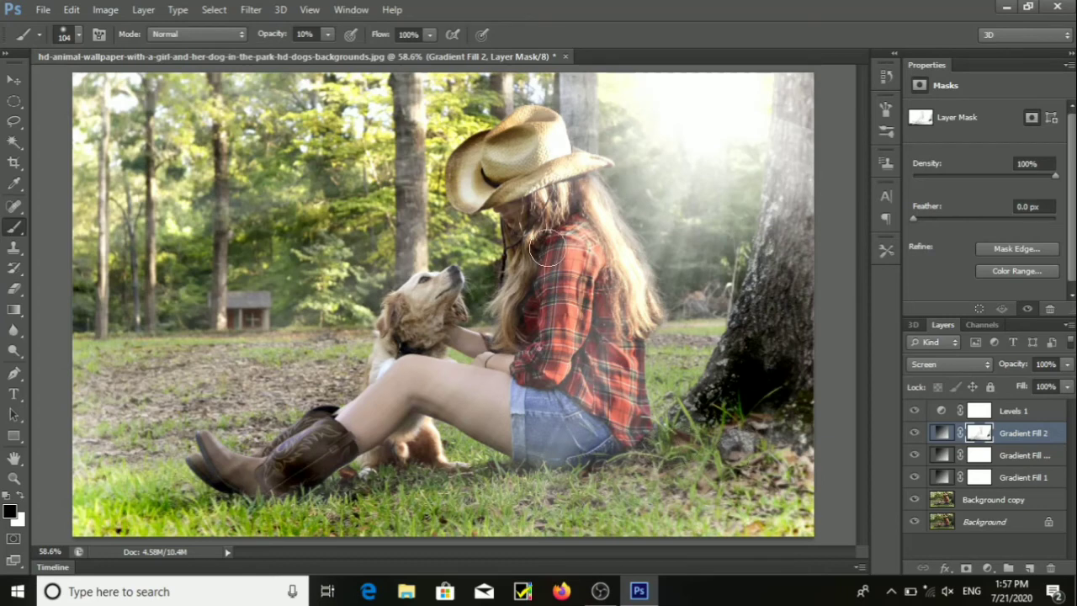
- Stamp all visible layers into a new merged layer above Levels 1
{"action": "left_click", "coordinate": [1036, 416]}
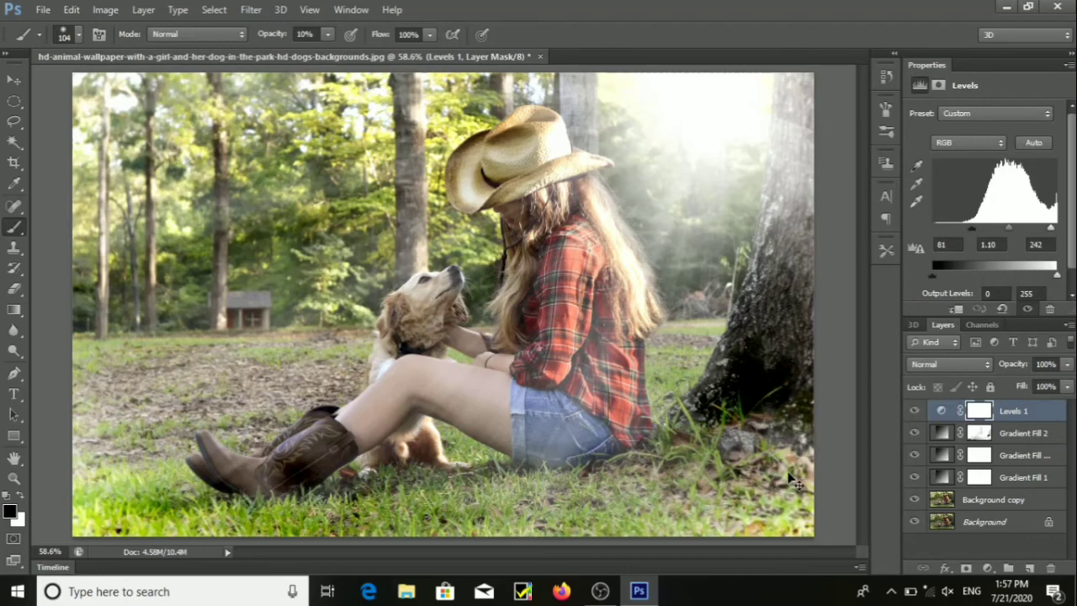
{"action": "key", "text": "ctrl+shift+alt+e"}
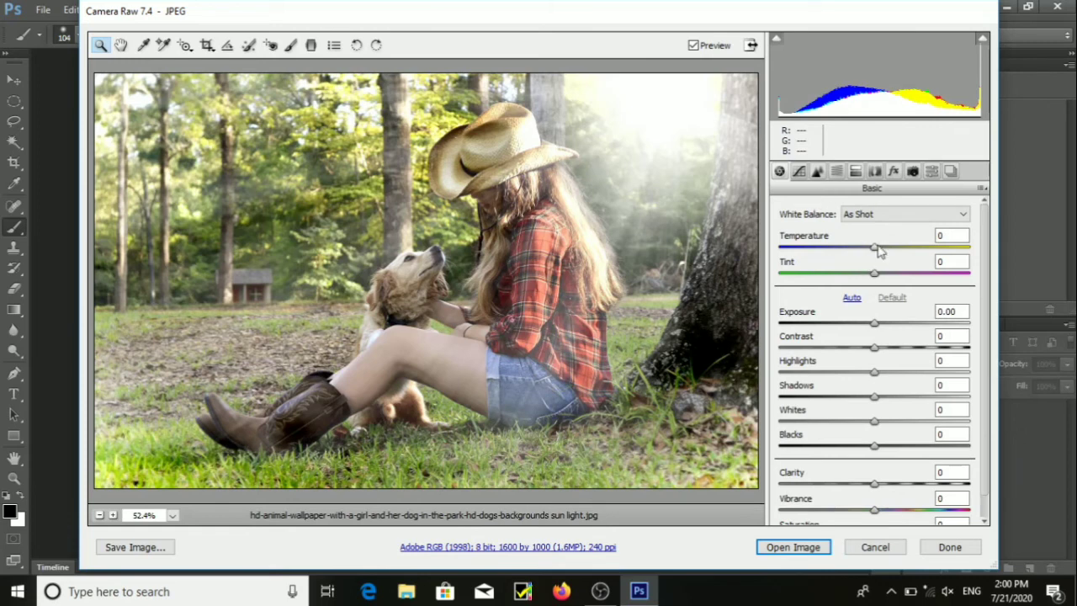
- In Camera Raw, set temperature to +32, tint to -38 and highlights to +7, and open the adjusted image
{"action": "left_click_drag", "start_coordinate": [878, 250], "coordinate": [916, 261]}
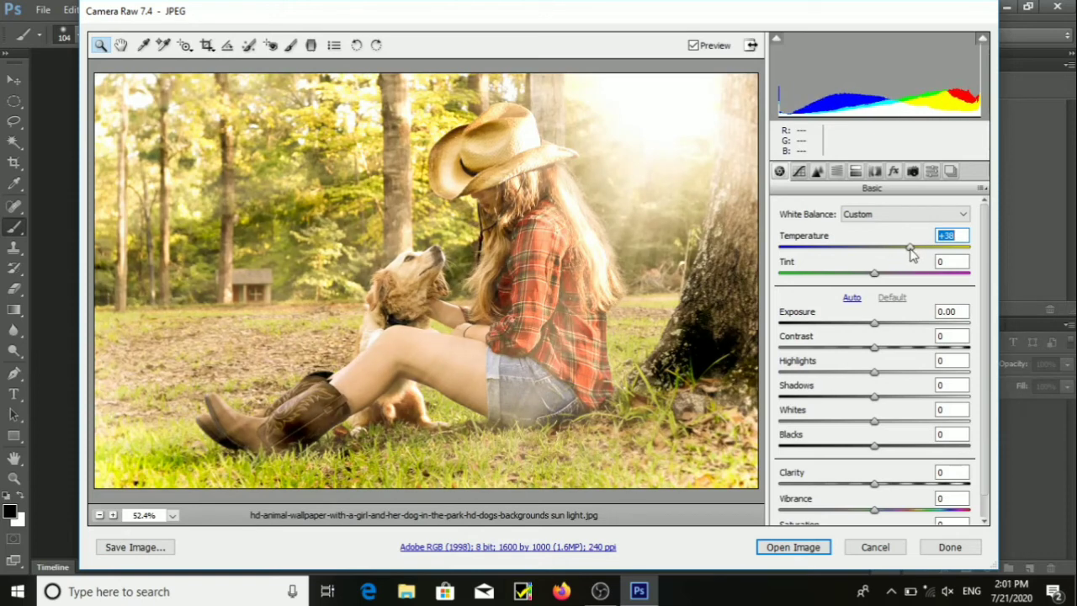
{"action": "left_click_drag", "start_coordinate": [911, 254], "coordinate": [839, 276]}
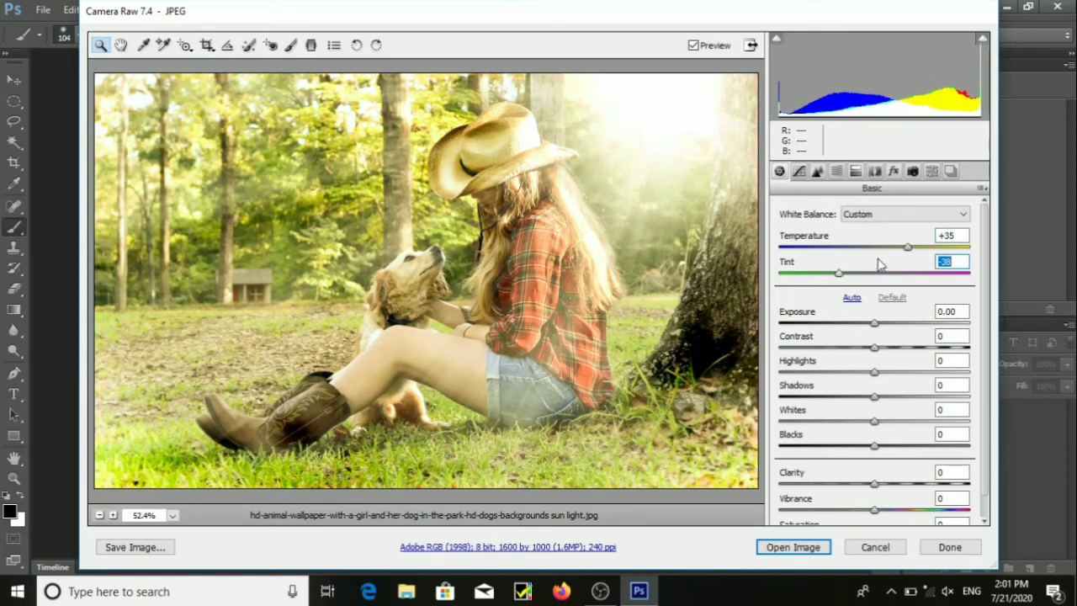
{"action": "mouse_move", "coordinate": [911, 254]}
{"action": "left_mouse_down"}
{"action": "mouse_move", "coordinate": [896, 252]}
{"action": "mouse_move", "coordinate": [906, 264]}
{"action": "left_mouse_up"}
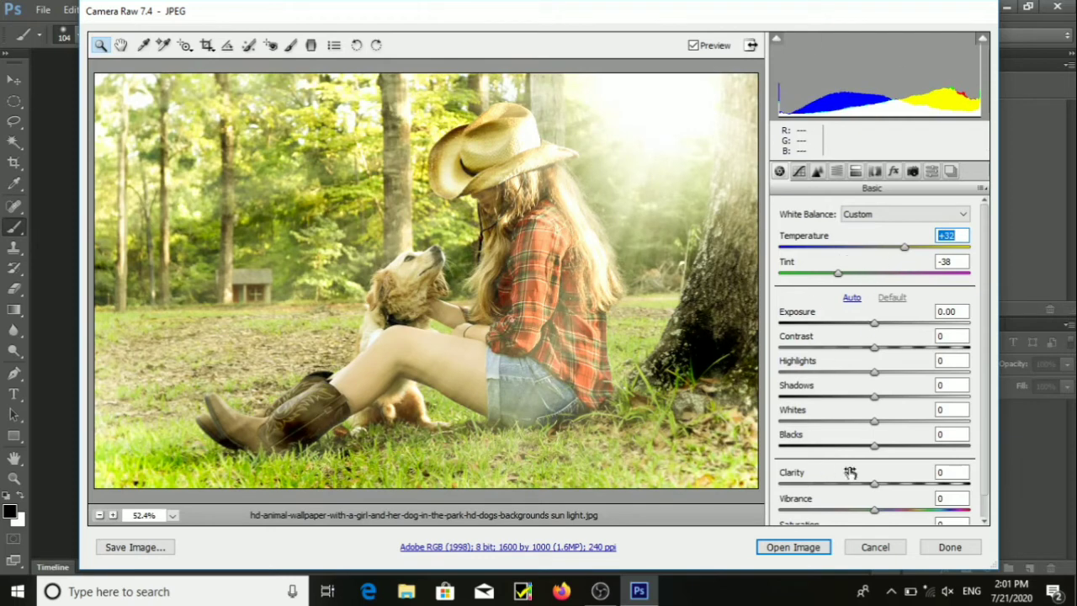
{"action": "left_click_drag", "start_coordinate": [986, 459], "coordinate": [993, 490]}
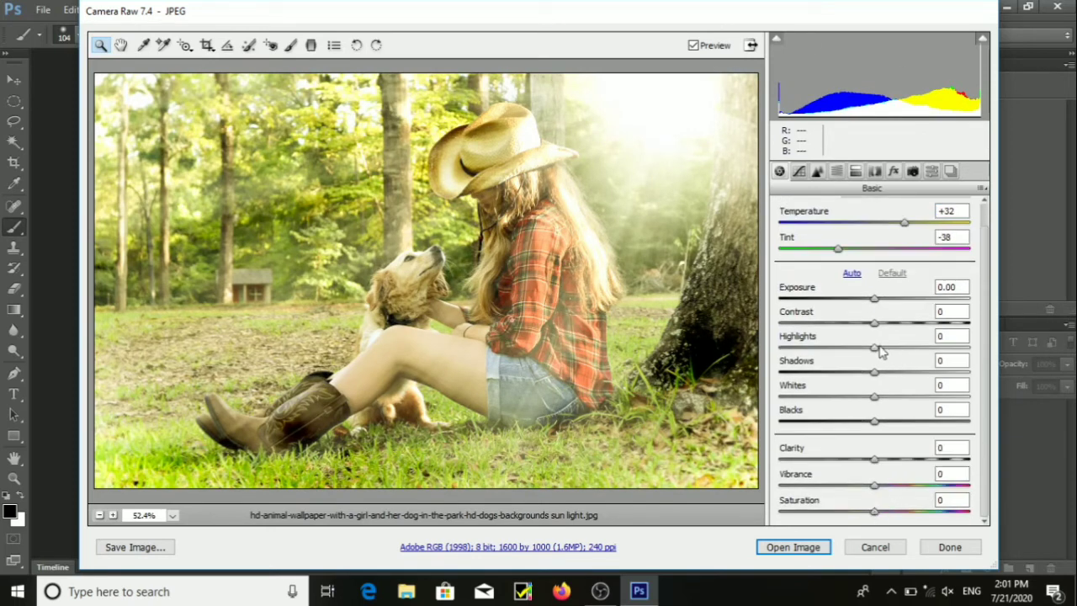
{"action": "left_click_drag", "start_coordinate": [880, 347], "coordinate": [881, 352]}
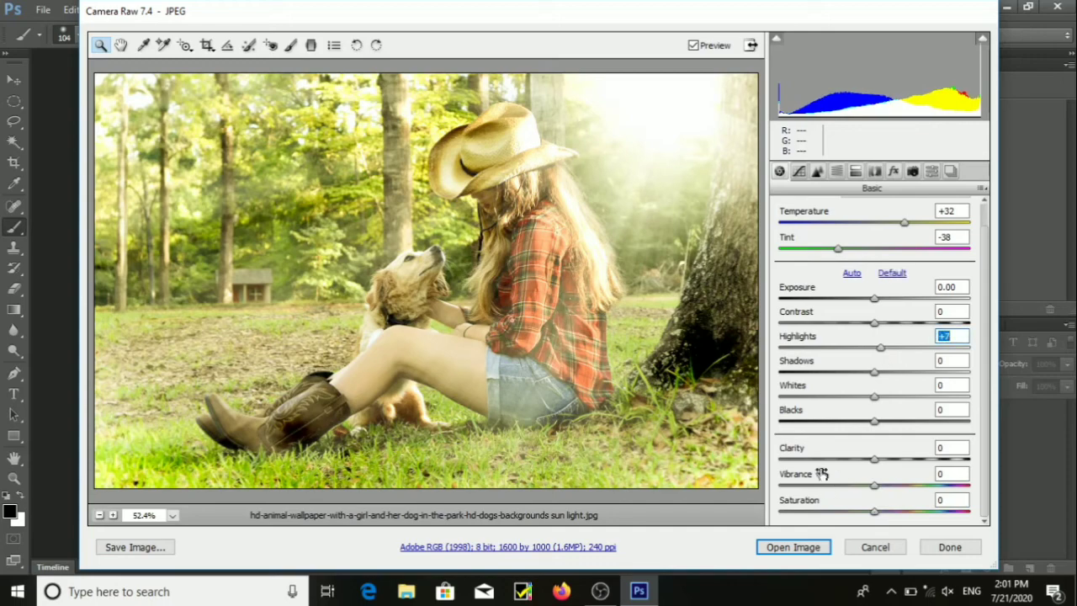
{"action": "left_click", "coordinate": [793, 547]}
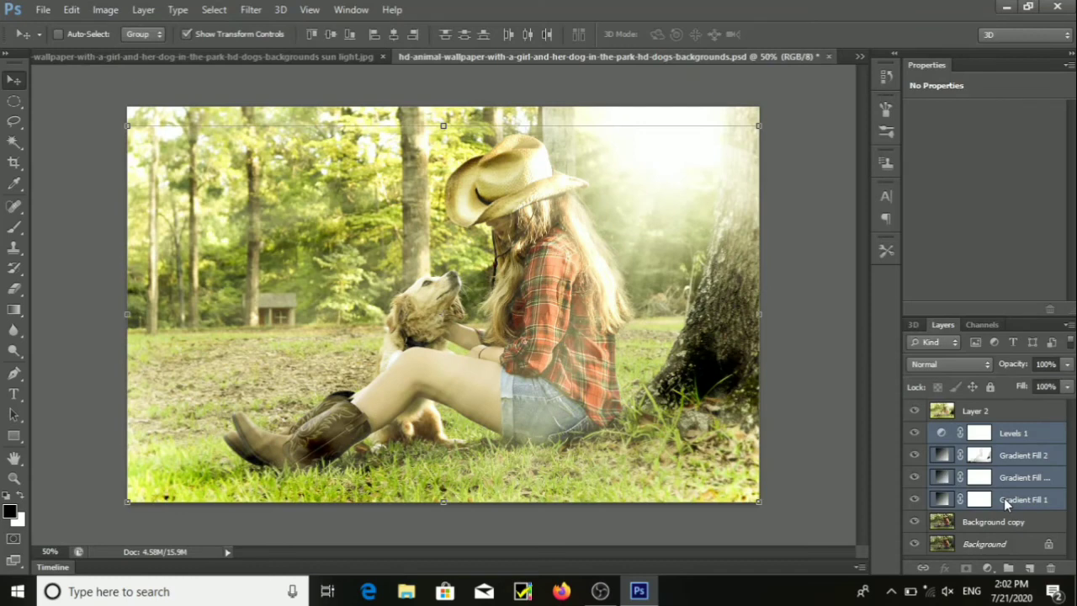
- Group the Levels 1 layer with the three gradient fill layers, and hide both the group and the Background copy layer
{"action": "key", "text": "ctrl+g"}
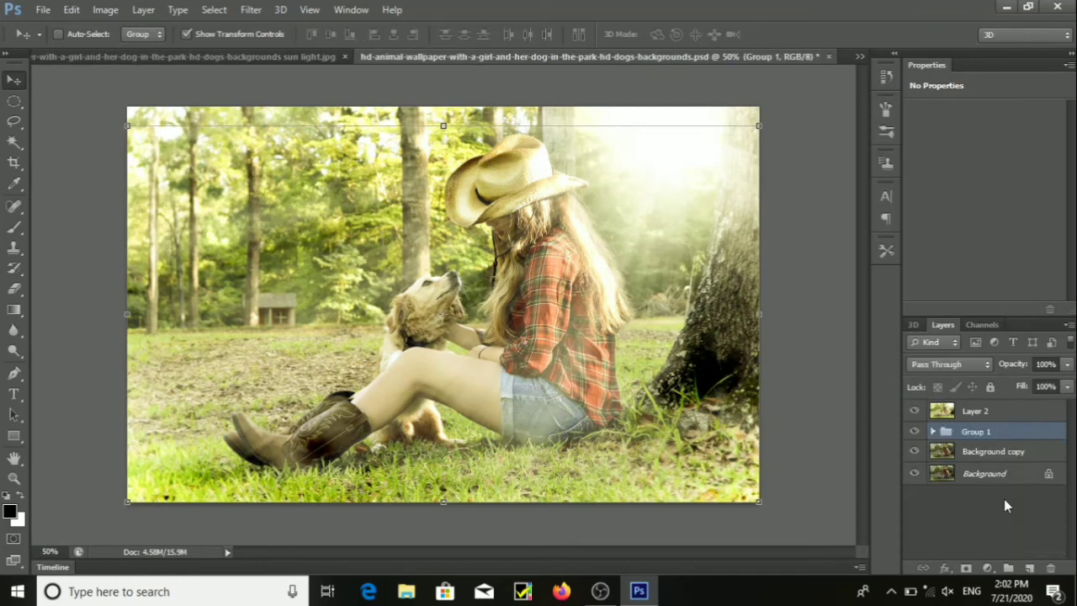
{"action": "left_click", "coordinate": [909, 431]}
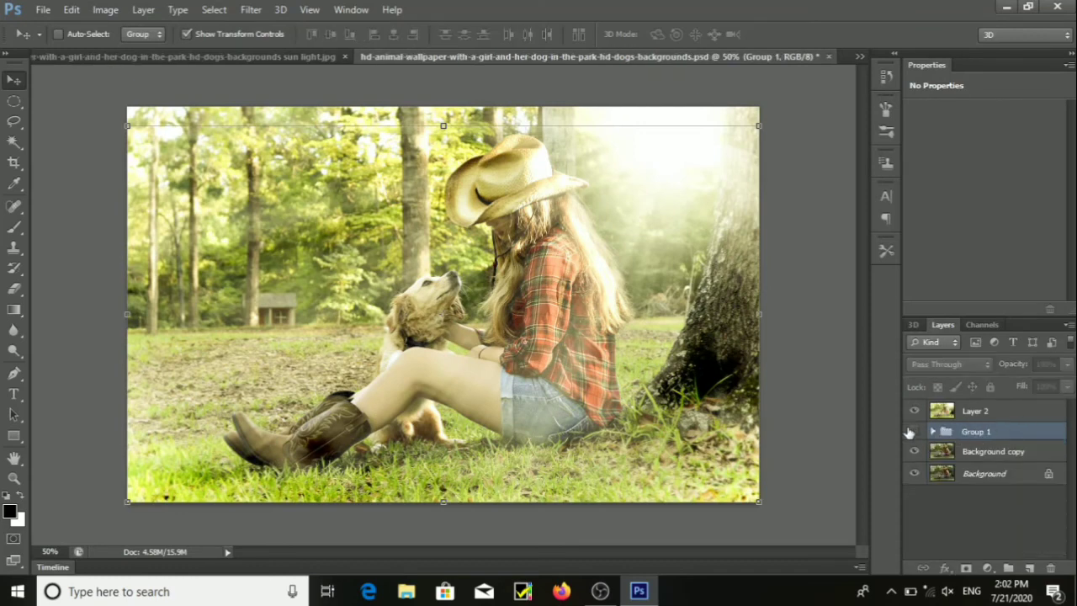
{"action": "left_click", "coordinate": [909, 432]}
{"action": "left_click", "coordinate": [915, 451]}
{"action": "left_click", "coordinate": [914, 431]}
- Compare the sunlit result with the original photo by toggling Layer 2's visibility, both close up and with the whole image in view
{"action": "left_click", "coordinate": [915, 410]}
{"action": "left_click", "coordinate": [916, 410]}
{"action": "left_click", "coordinate": [14, 458]}
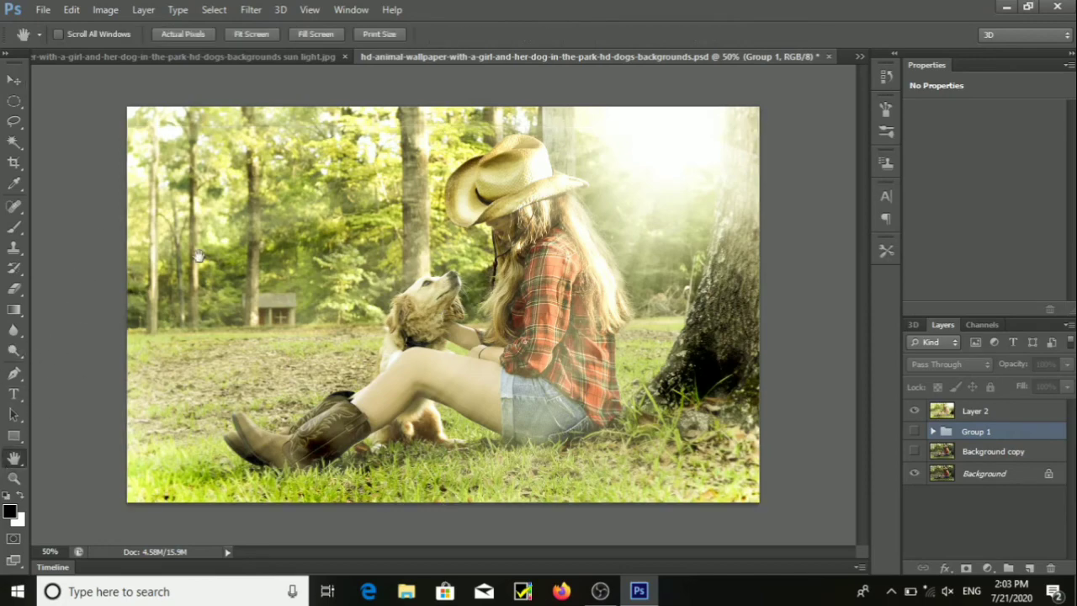
{"action": "left_click", "coordinate": [13, 477]}
{"action": "left_click", "coordinate": [402, 292]}
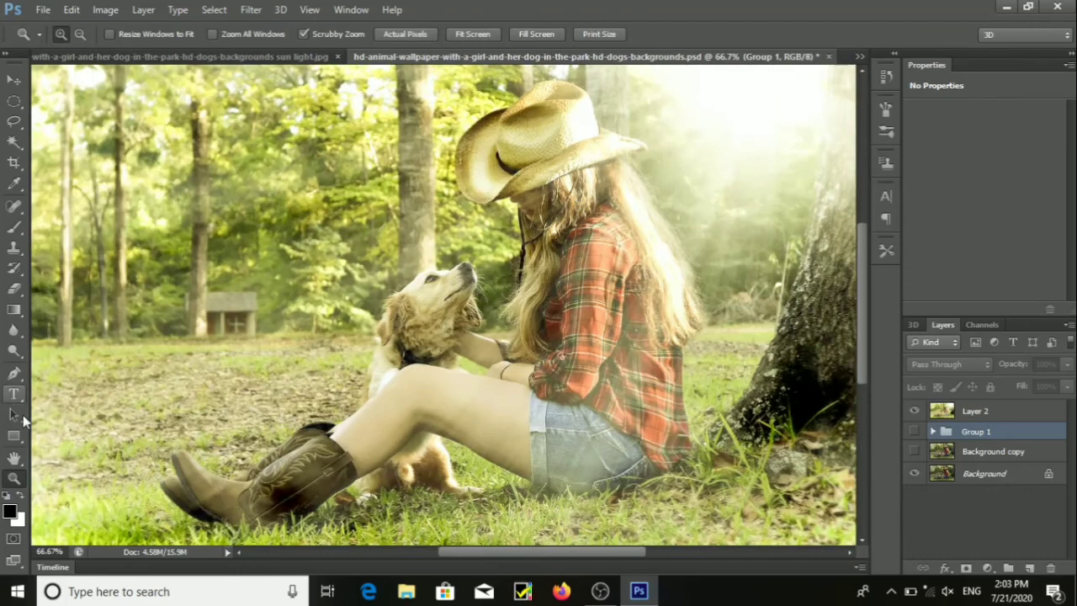
{"action": "left_click", "coordinate": [14, 458]}
{"action": "left_click_drag", "start_coordinate": [513, 264], "coordinate": [447, 254]}
{"action": "left_click", "coordinate": [913, 411]}
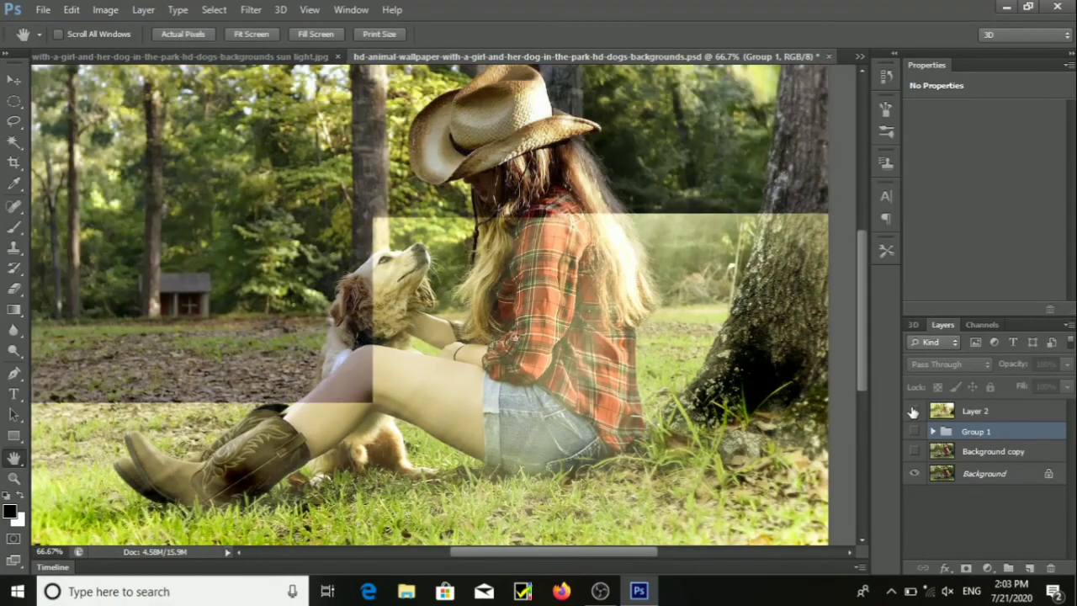
{"action": "left_click", "coordinate": [913, 411]}
{"action": "left_click_drag", "start_coordinate": [679, 354], "coordinate": [684, 367]}
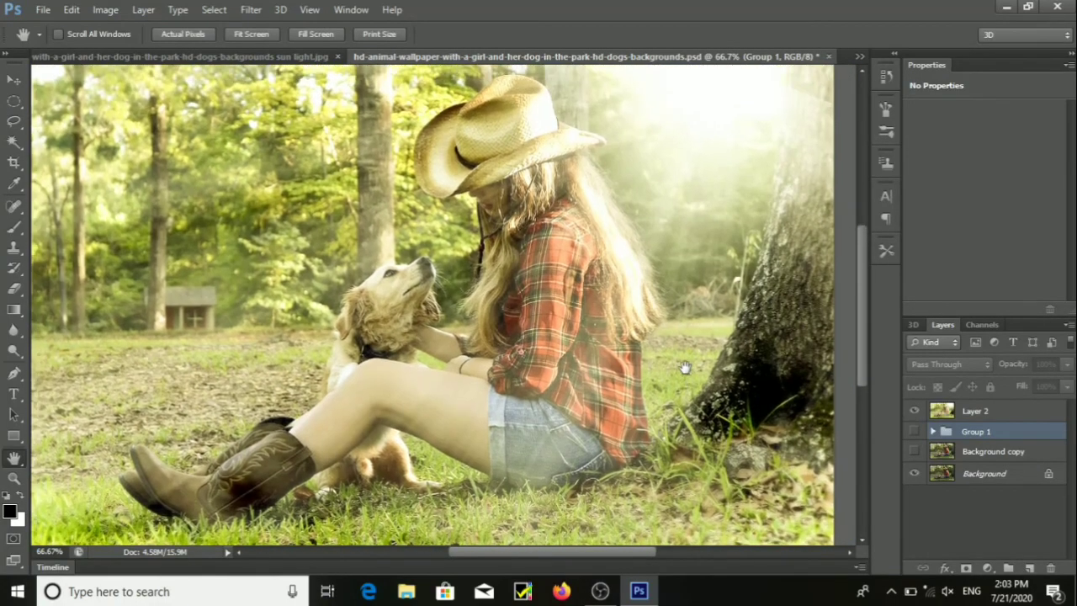
{"action": "key", "text": "ctrl+minus"}
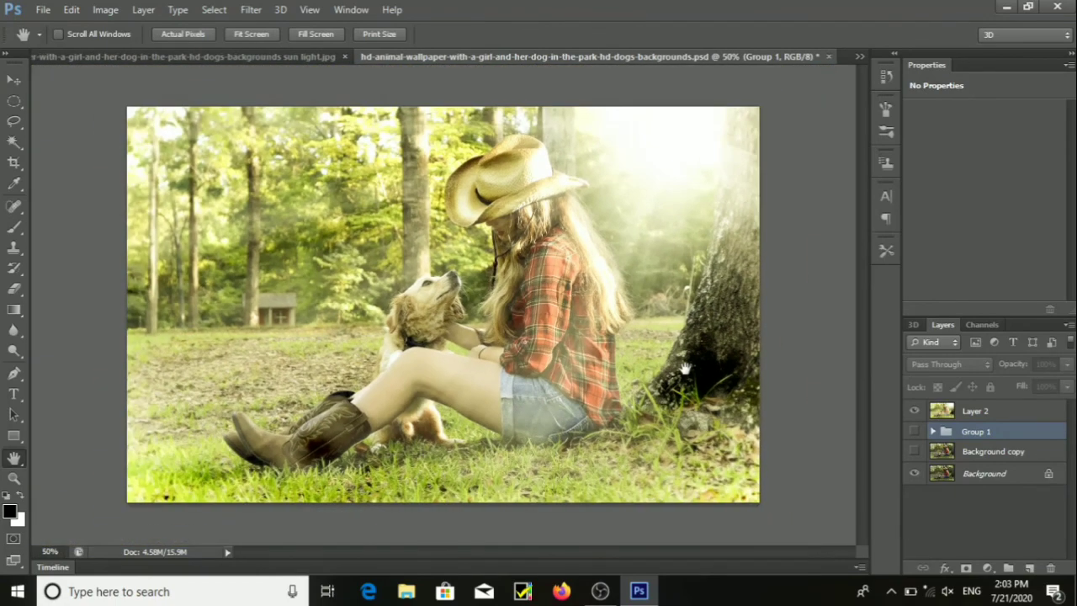
{"action": "left_click", "coordinate": [914, 411]}
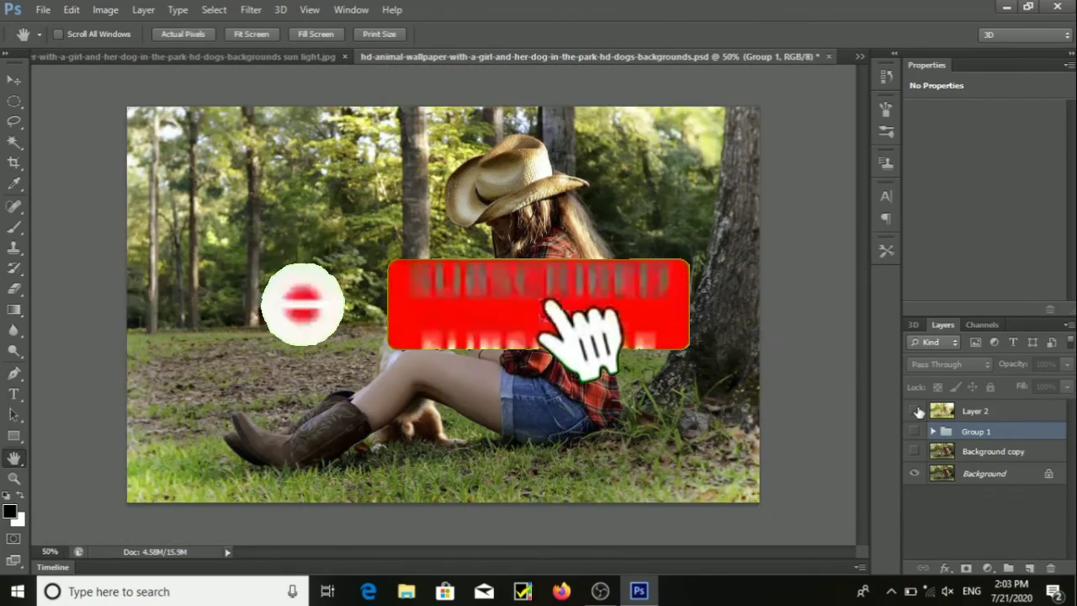
{"action": "left_click", "coordinate": [914, 410]}
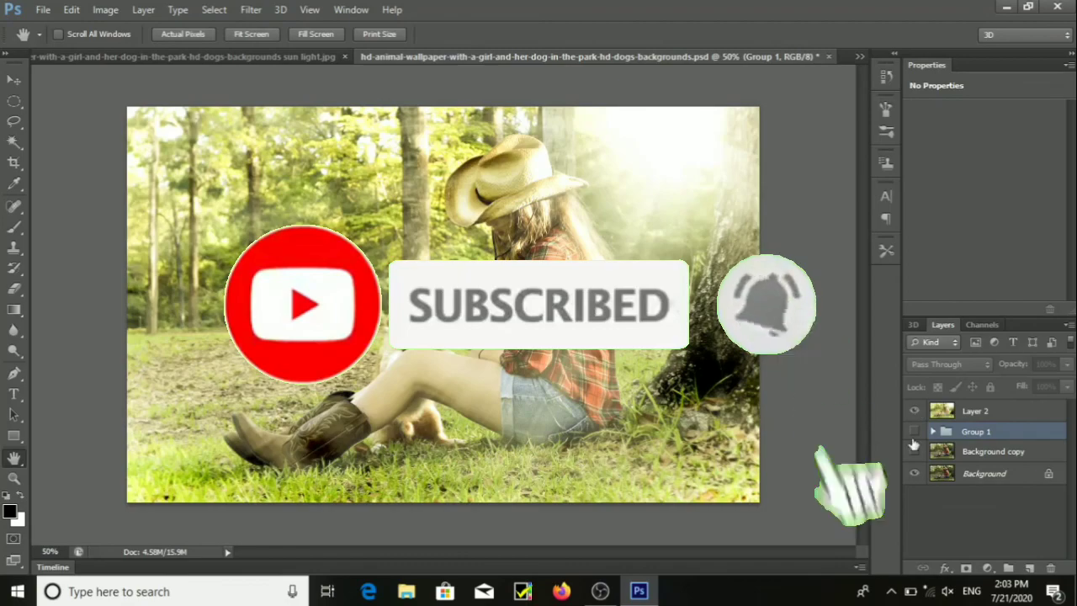